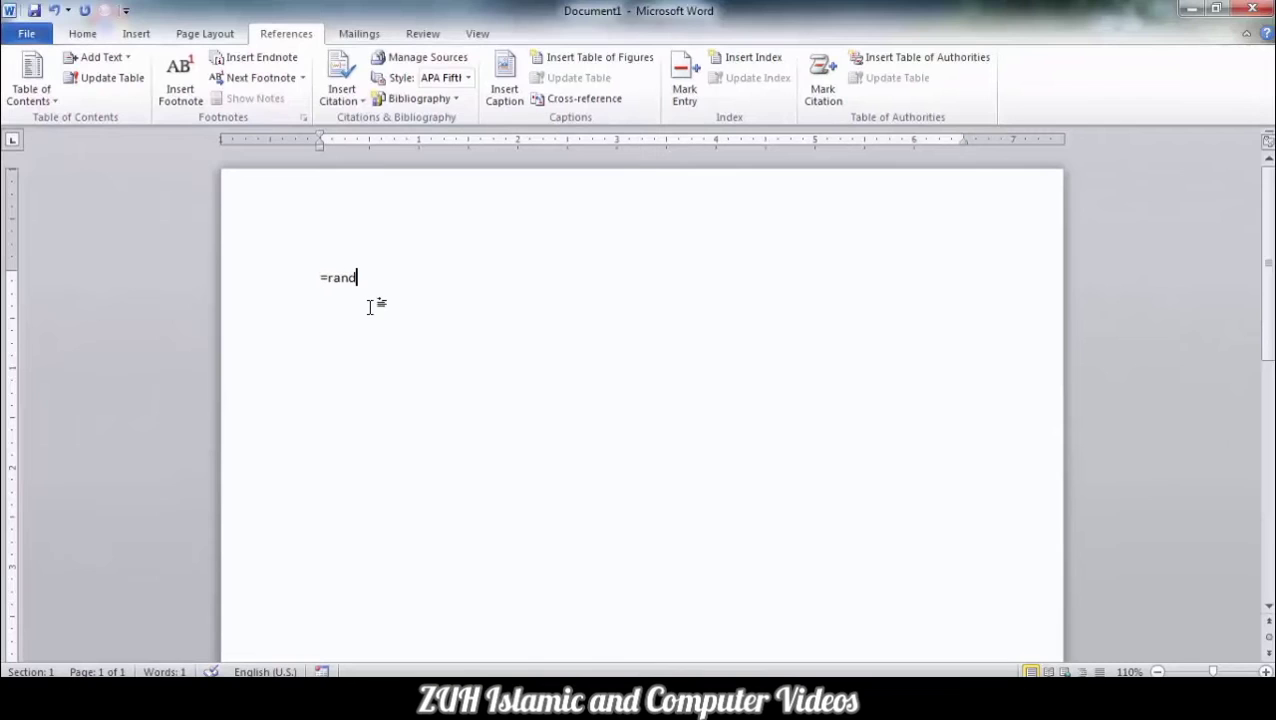
Step: Generate three paragraphs of sample text in the blank document with the =rand() function
{"action": "type", "text": "("}
{"action": "type", "text": ")"}
{"action": "key", "text": "Return"}
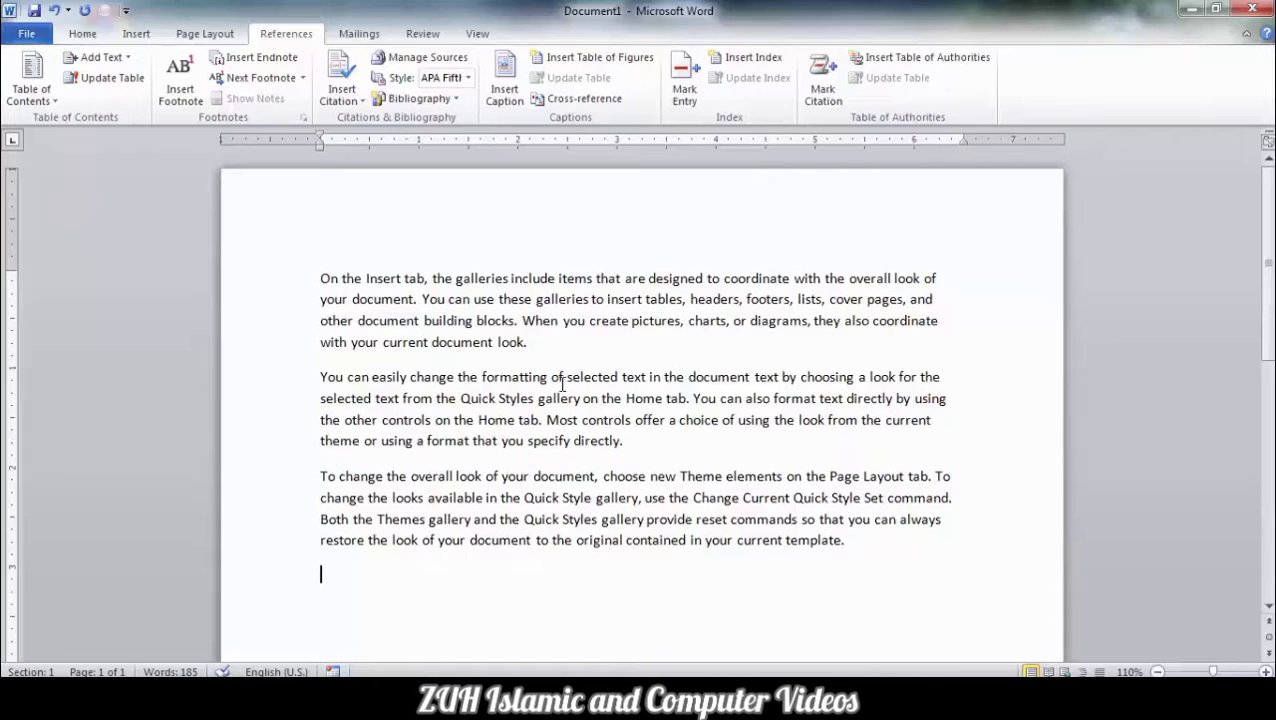
{"action": "double_click", "coordinate": [485, 400]}
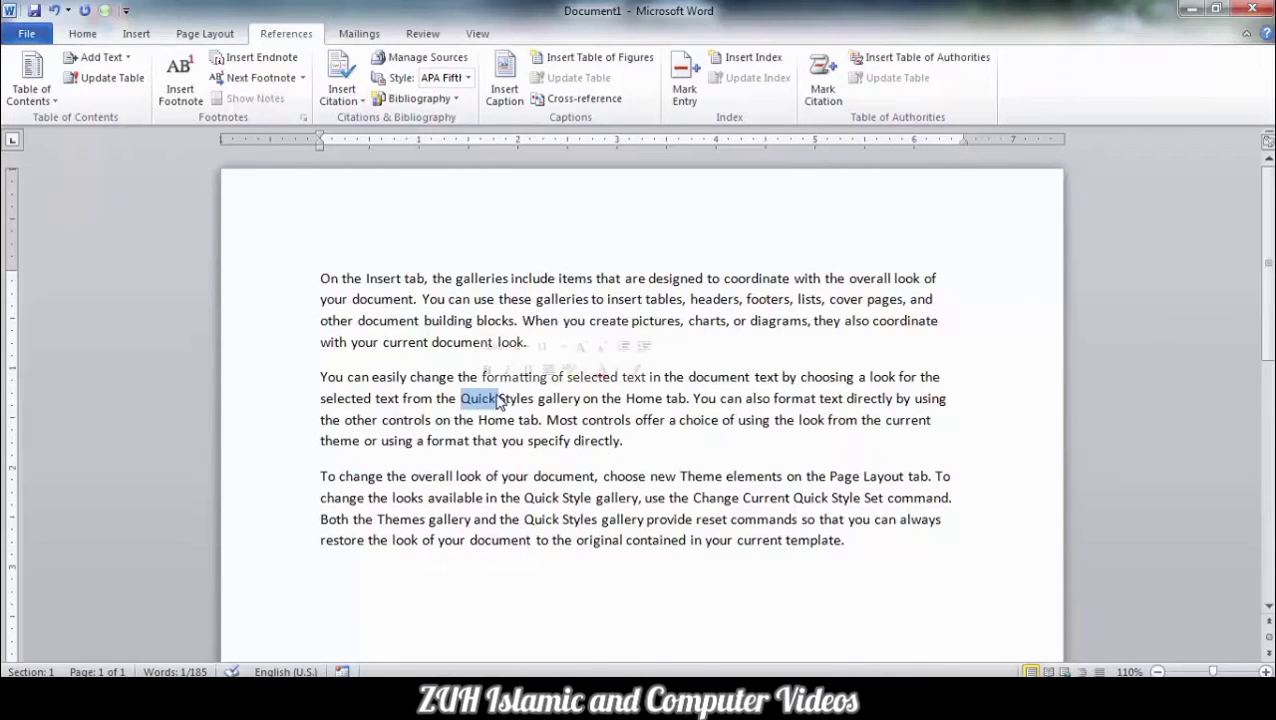
{"action": "scroll", "coordinate": [497, 400], "scroll_direction": "down", "scroll_amount": 6}
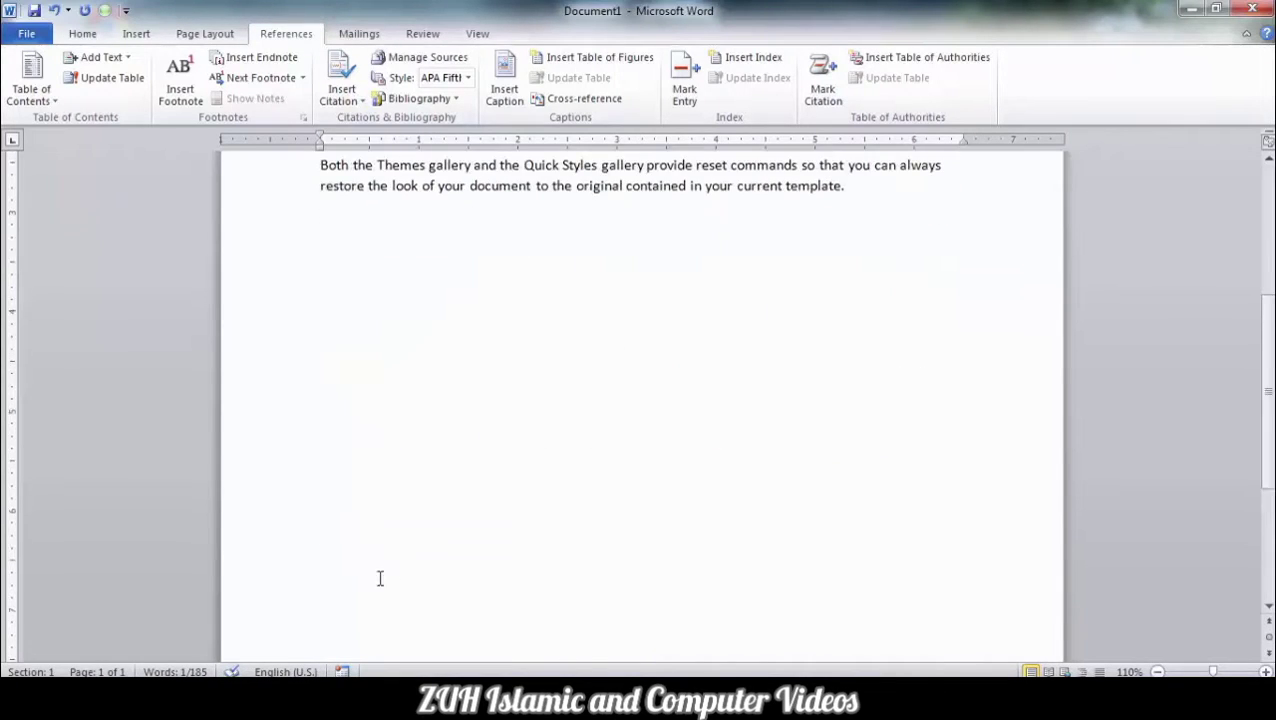
{"action": "scroll", "coordinate": [497, 417], "scroll_direction": "up", "scroll_amount": 4}
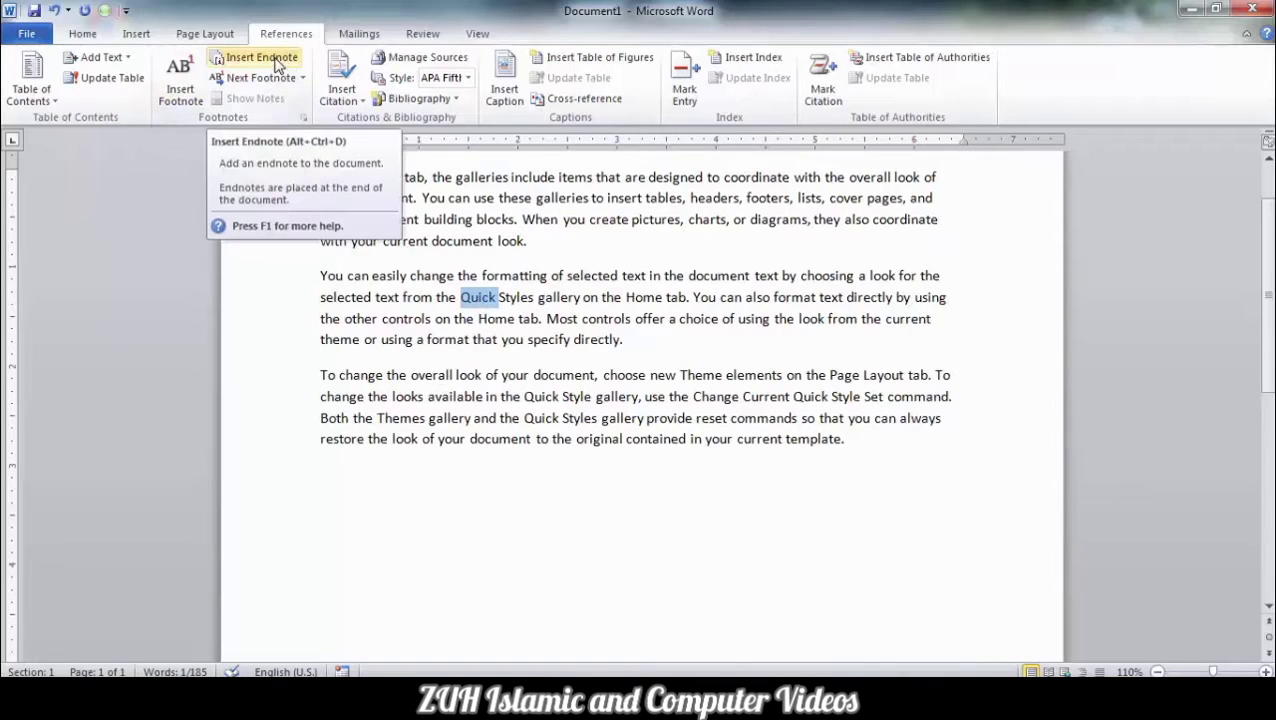
{"action": "double_click", "coordinate": [524, 280]}
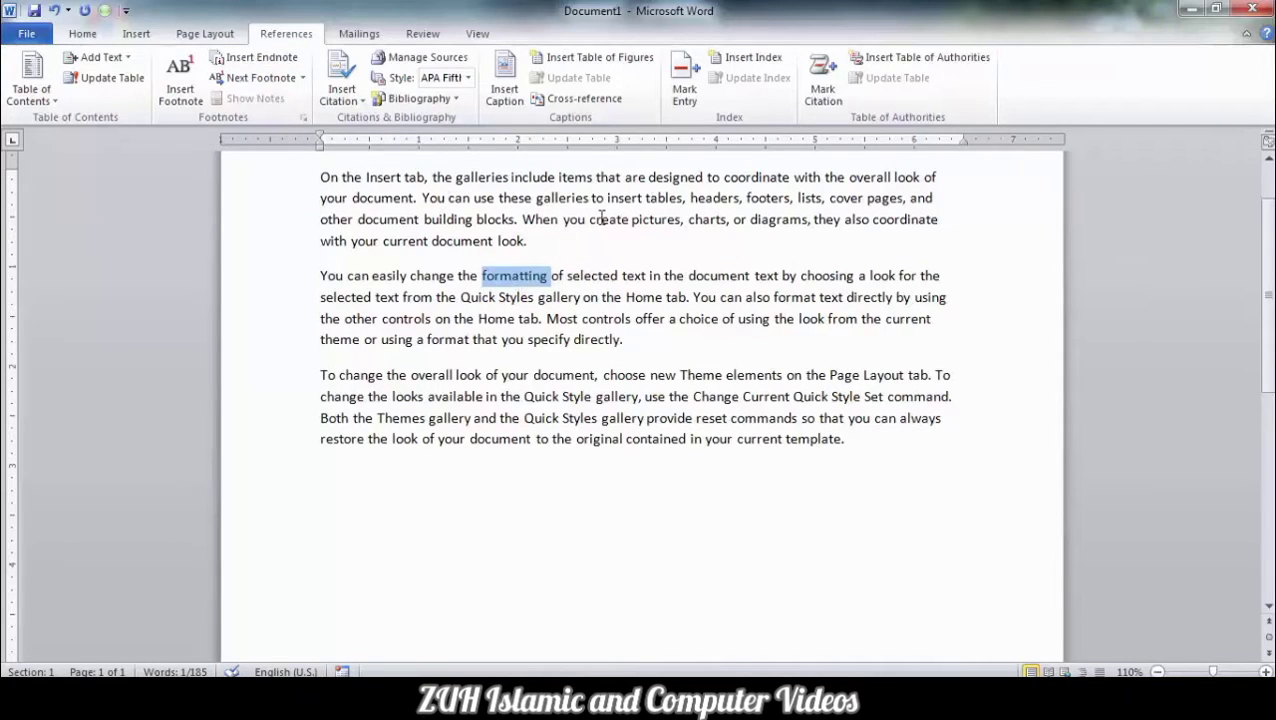
Step: Insert a footnote at the word "pictures" in the first paragraph with the text "Photos/Images"
{"action": "double_click", "coordinate": [652, 220]}
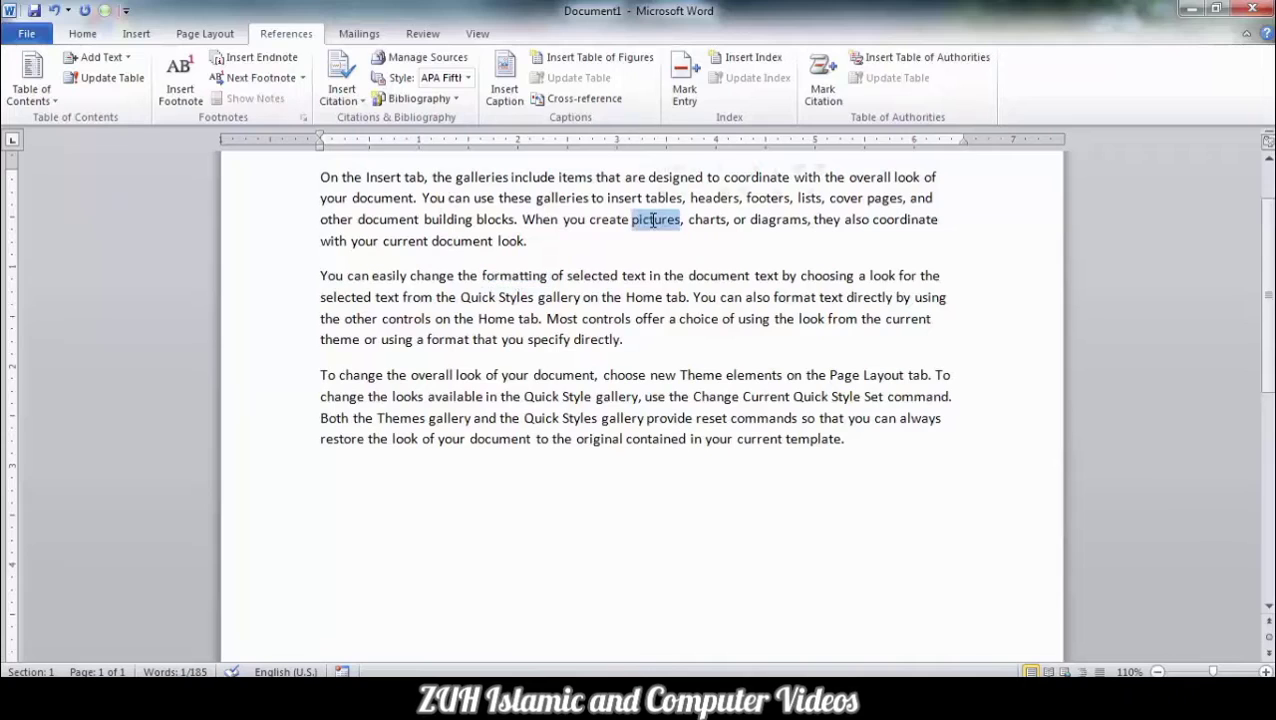
{"action": "left_click", "coordinate": [180, 90]}
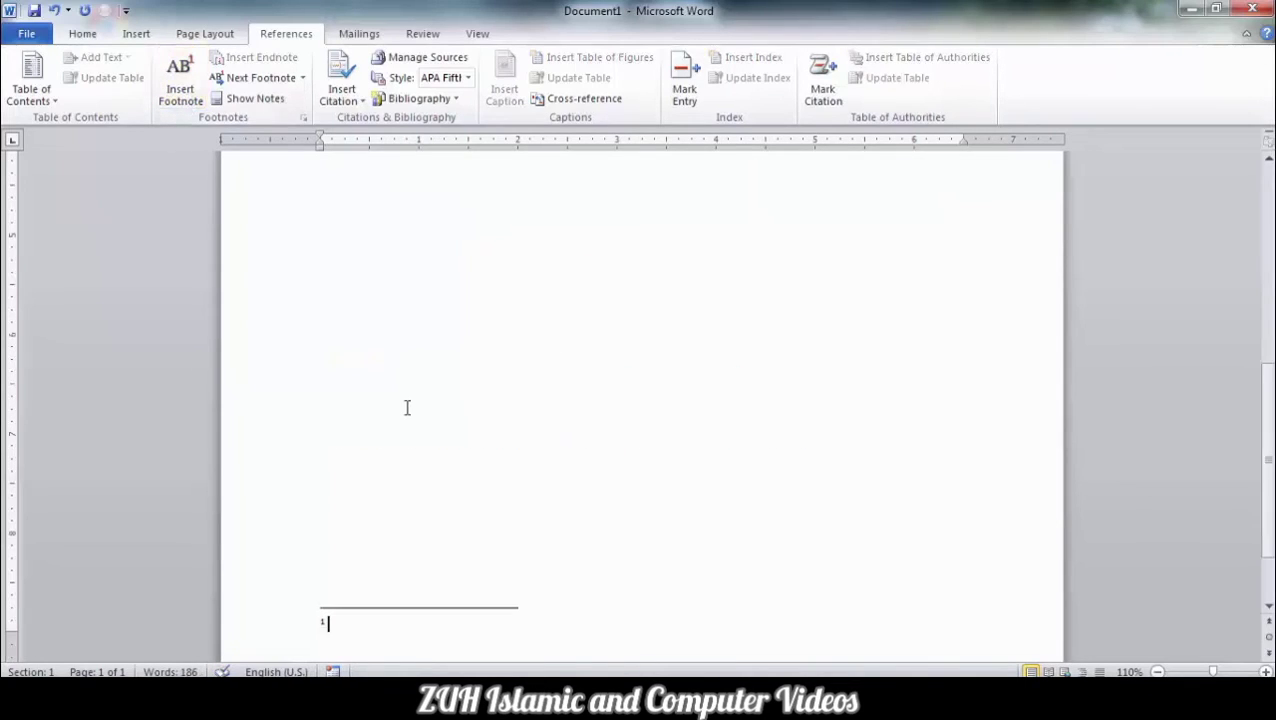
{"action": "type", "text": "Photos/Ima"}
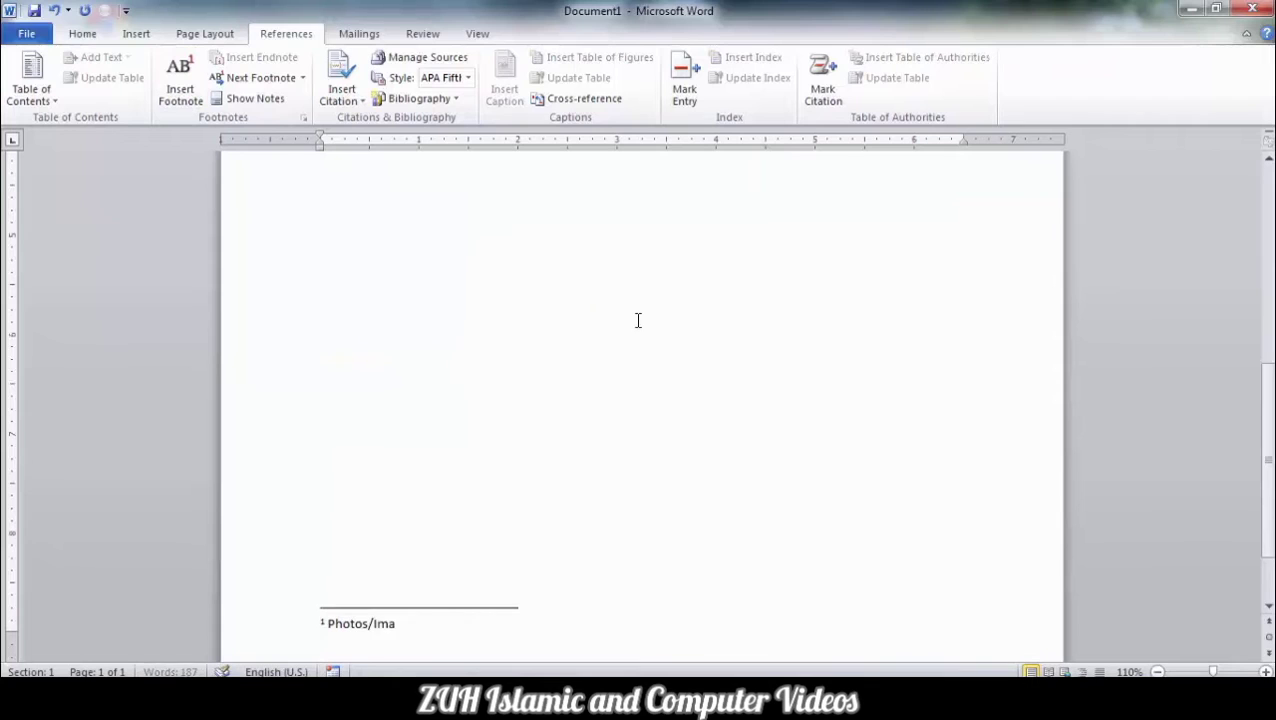
{"action": "type", "text": "ges"}
{"action": "left_click", "coordinate": [806, 245]}
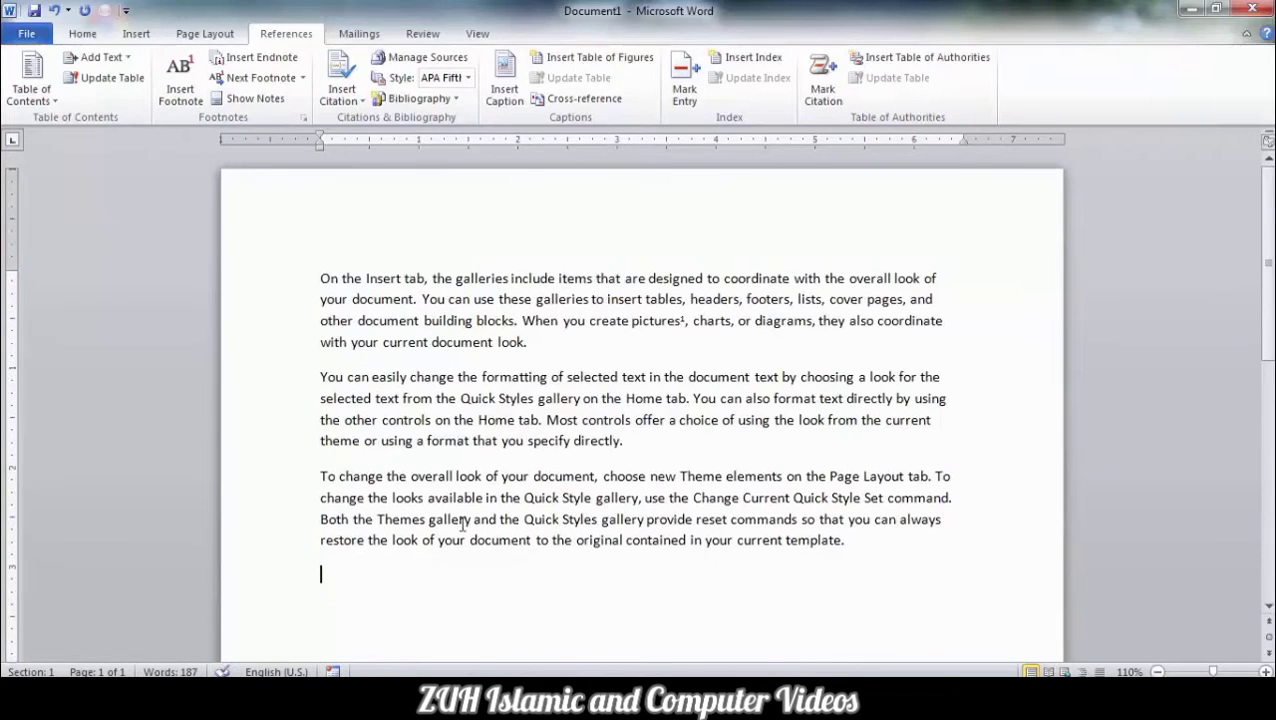
Step: Insert a footnote at the word "gallery" in the third paragraph's second line with the text "Videos and PHotos"
{"action": "double_click", "coordinate": [612, 497]}
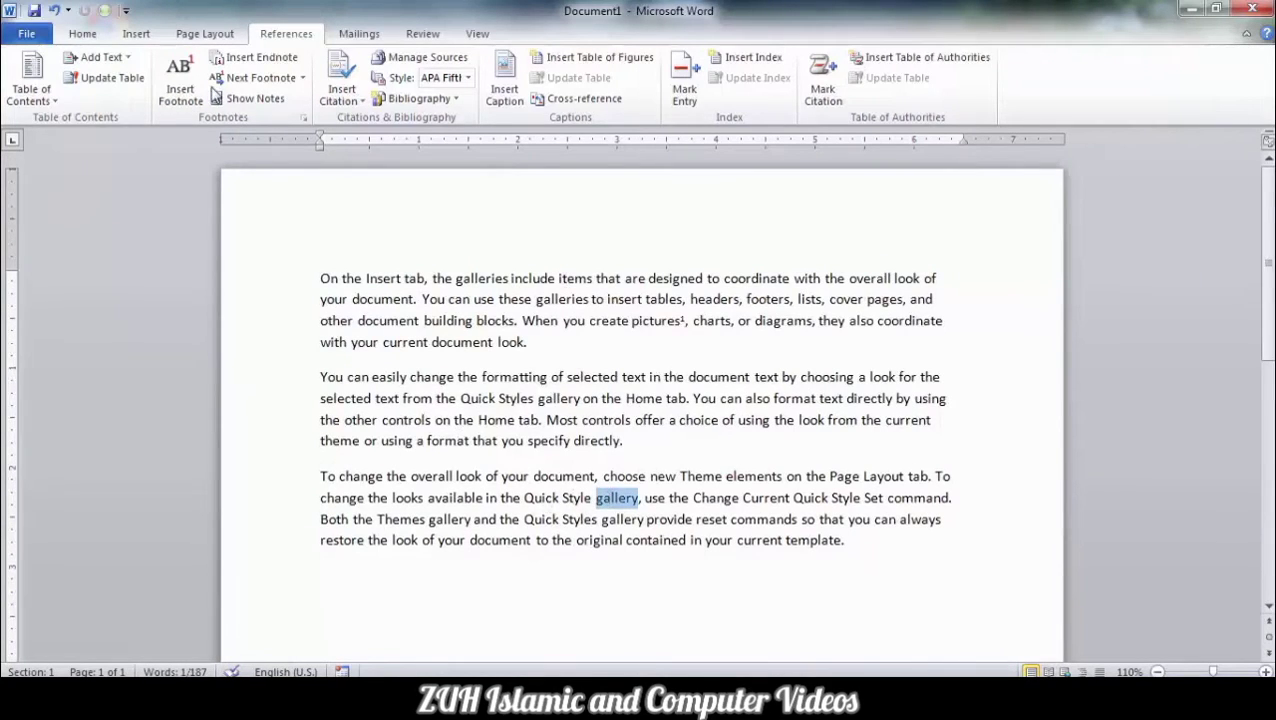
{"action": "left_click", "coordinate": [180, 90]}
{"action": "type", "text": "Videos and Films"}
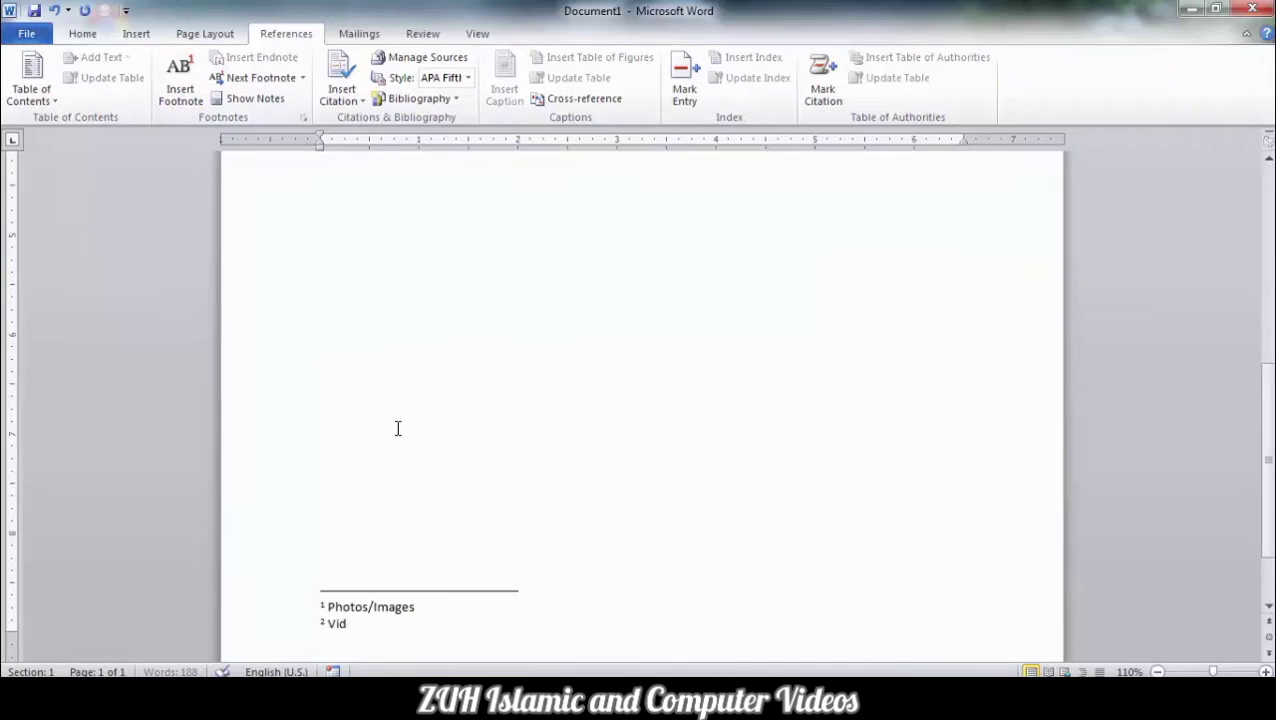
{"action": "left_click", "coordinate": [397, 428]}
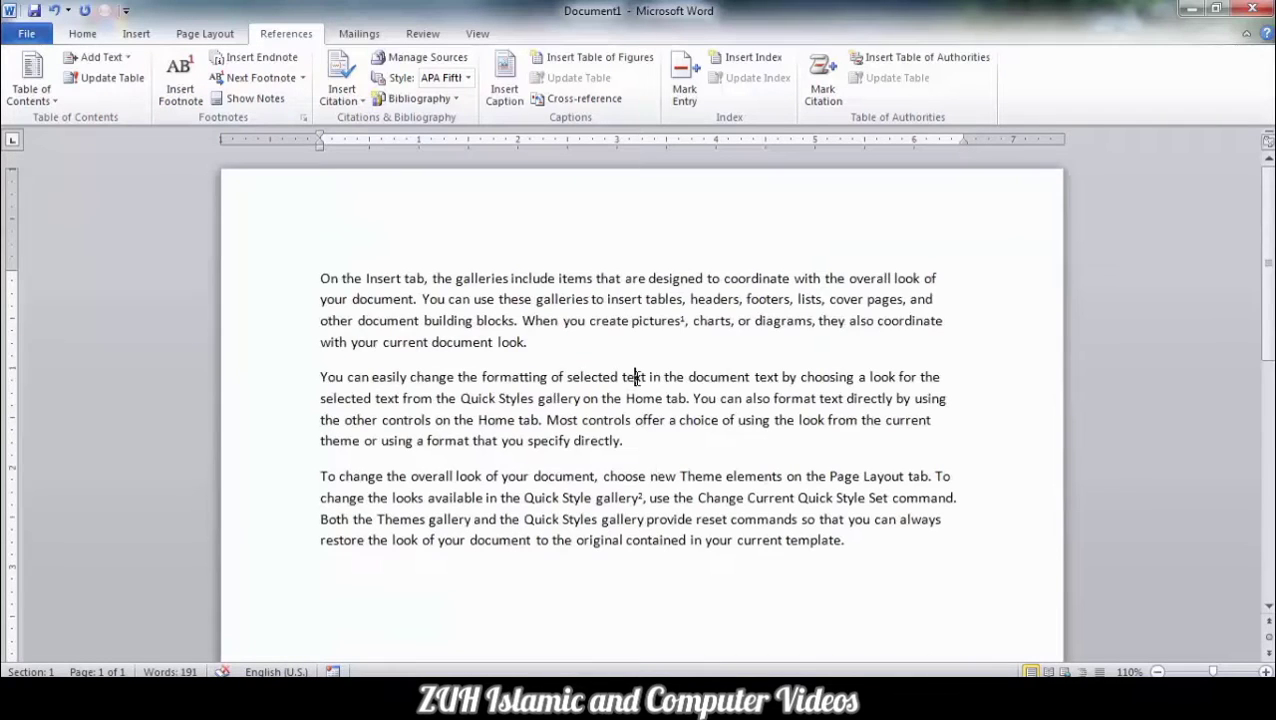
Step: Insert a footnote after "selected text" in the second paragraph's first line with the text "Fonts"
{"action": "double_click", "coordinate": [634, 377]}
{"action": "left_click", "coordinate": [180, 80]}
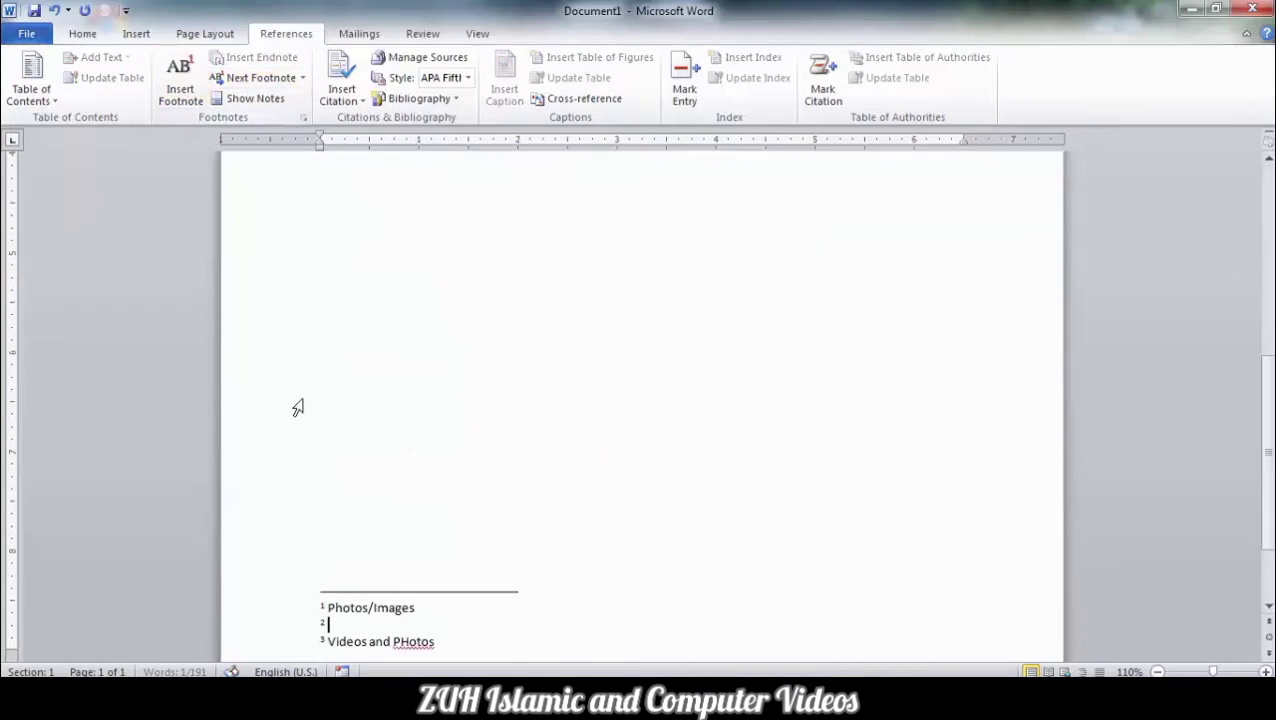
{"action": "type", "text": "Fonts"}
{"action": "left_click", "coordinate": [541, 470]}
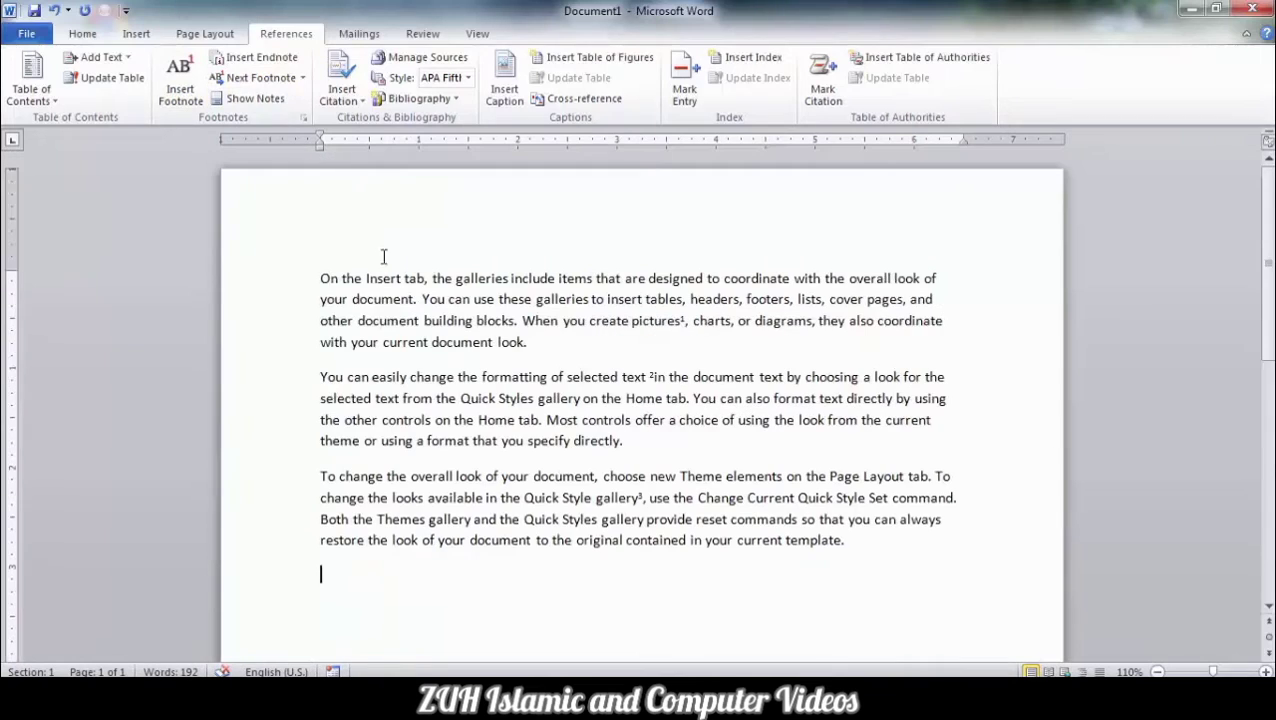
Step: Insert an endnote at the word "document" in the first paragraph's last line with the text "sdkfjasdfkljfklj"
{"action": "double_click", "coordinate": [467, 344]}
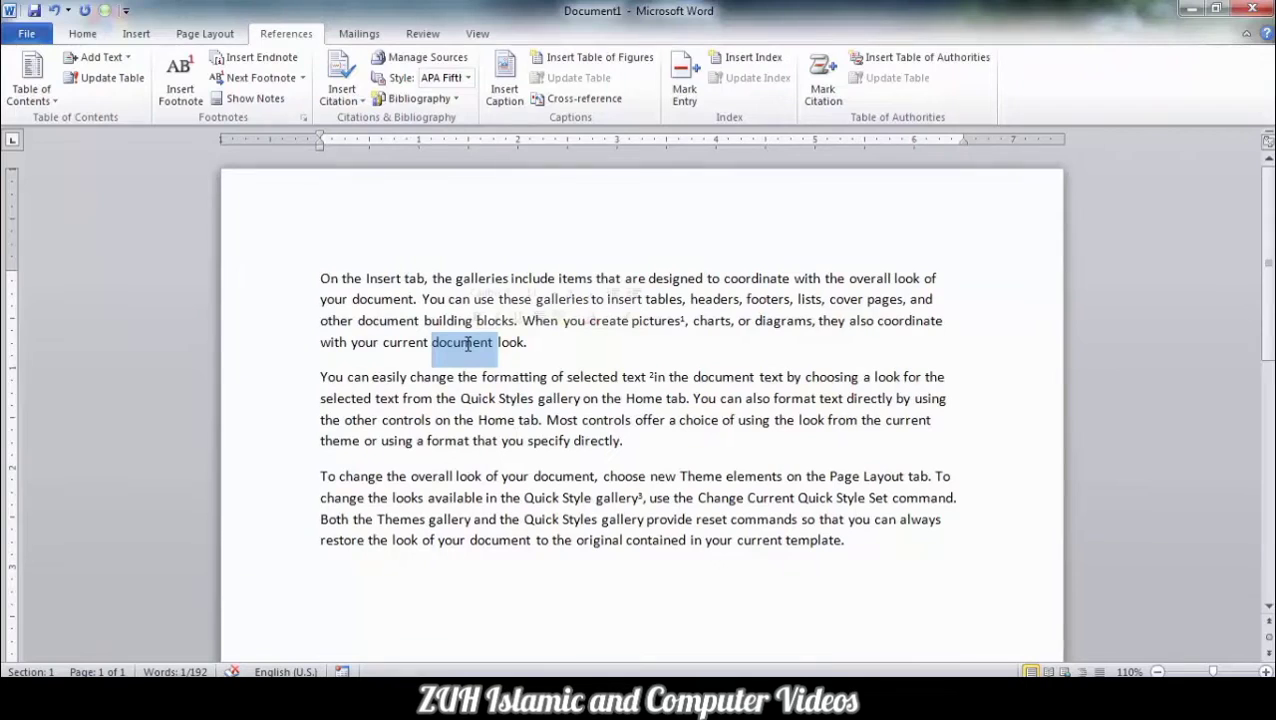
{"action": "left_click", "coordinate": [256, 57]}
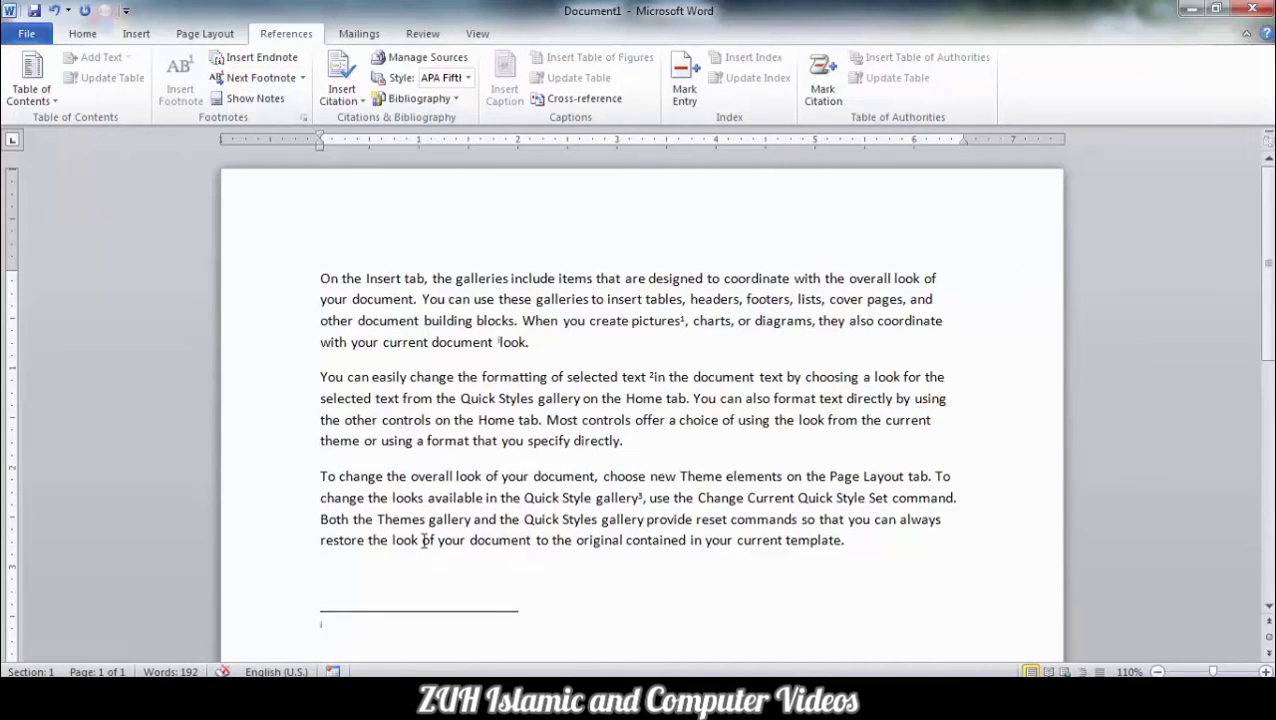
{"action": "type", "text": "sdkfjasdfkljfklj"}
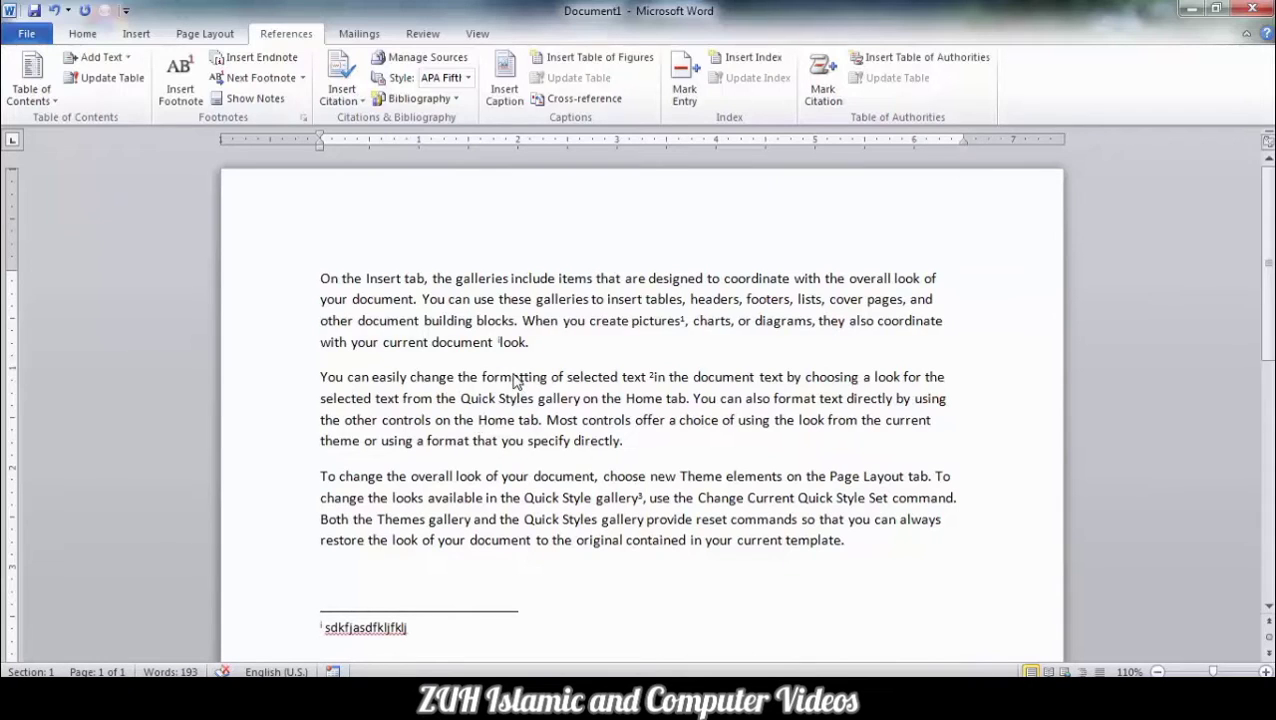
Step: Insert an endnote at the word "formatting" in the second paragraph with the text "asdfkjasldfjsldfj"
{"action": "double_click", "coordinate": [541, 377]}
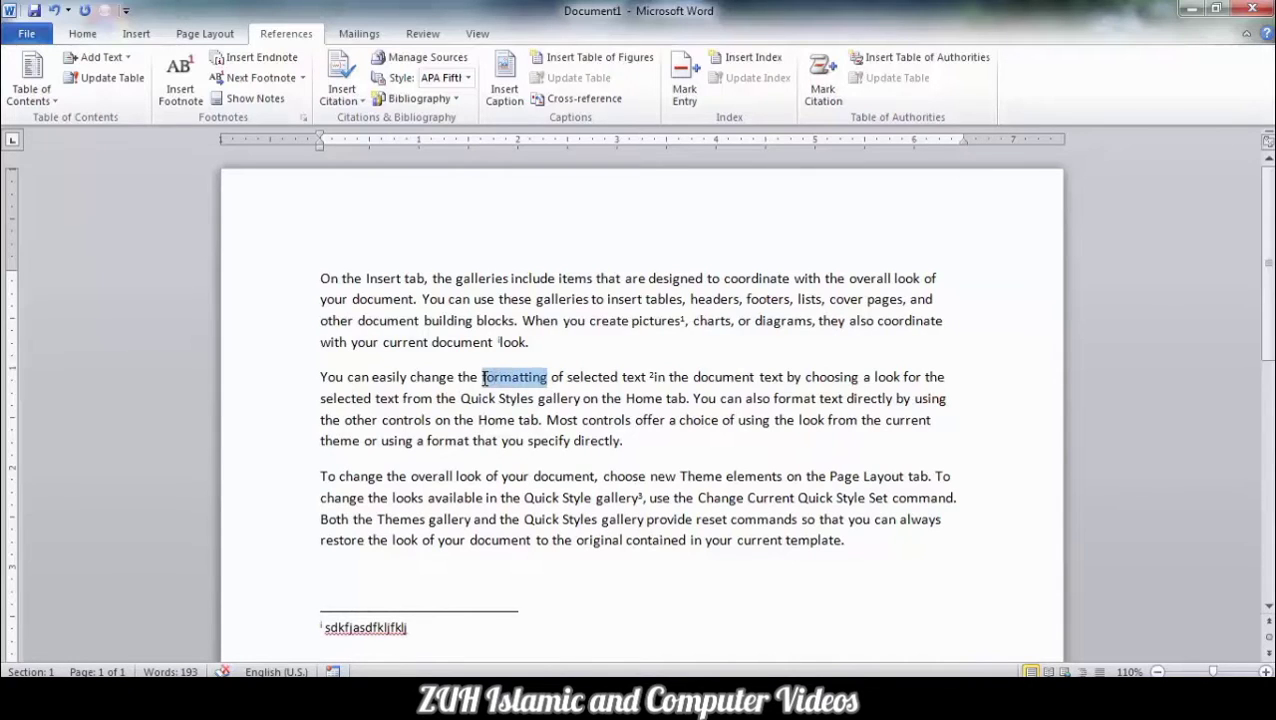
{"action": "left_click", "coordinate": [262, 59]}
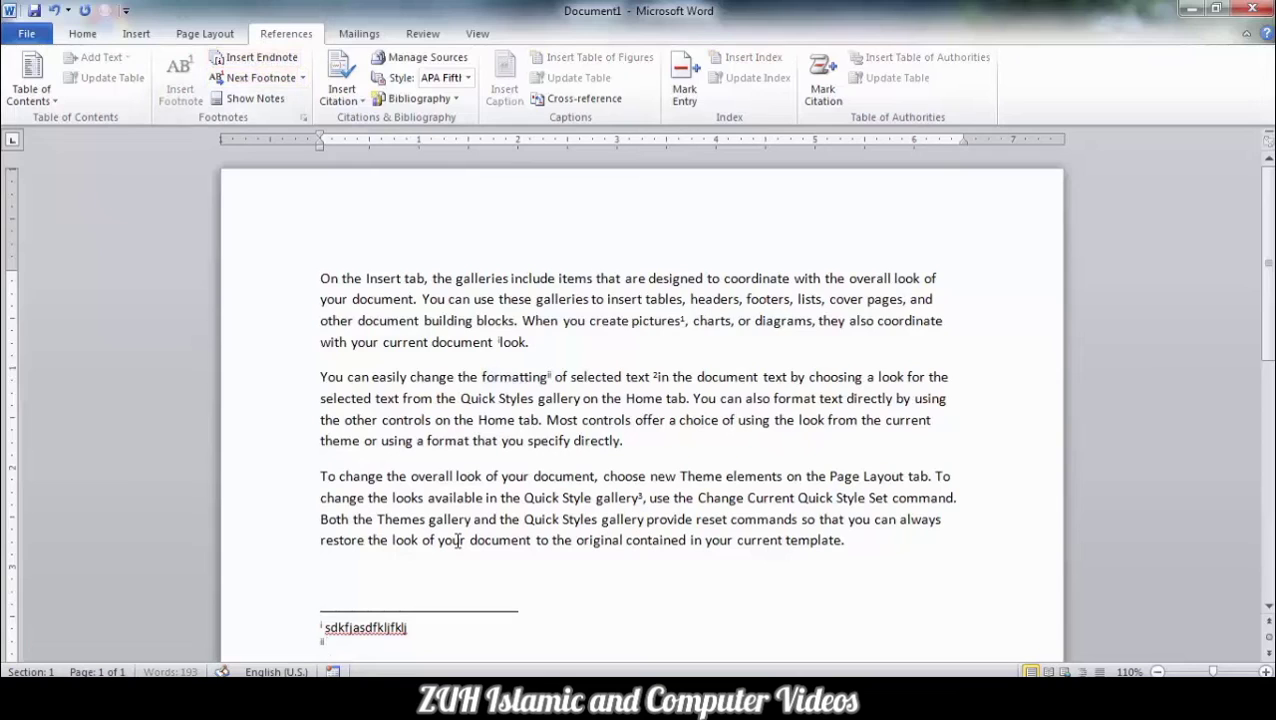
{"action": "type", "text": "asdfkjasldfjsldfj"}
Step: Starting from the first line, step forward through the footnote references, then back to the one at "pictures"
{"action": "left_click_drag", "start_coordinate": [625, 380], "coordinate": [581, 380]}
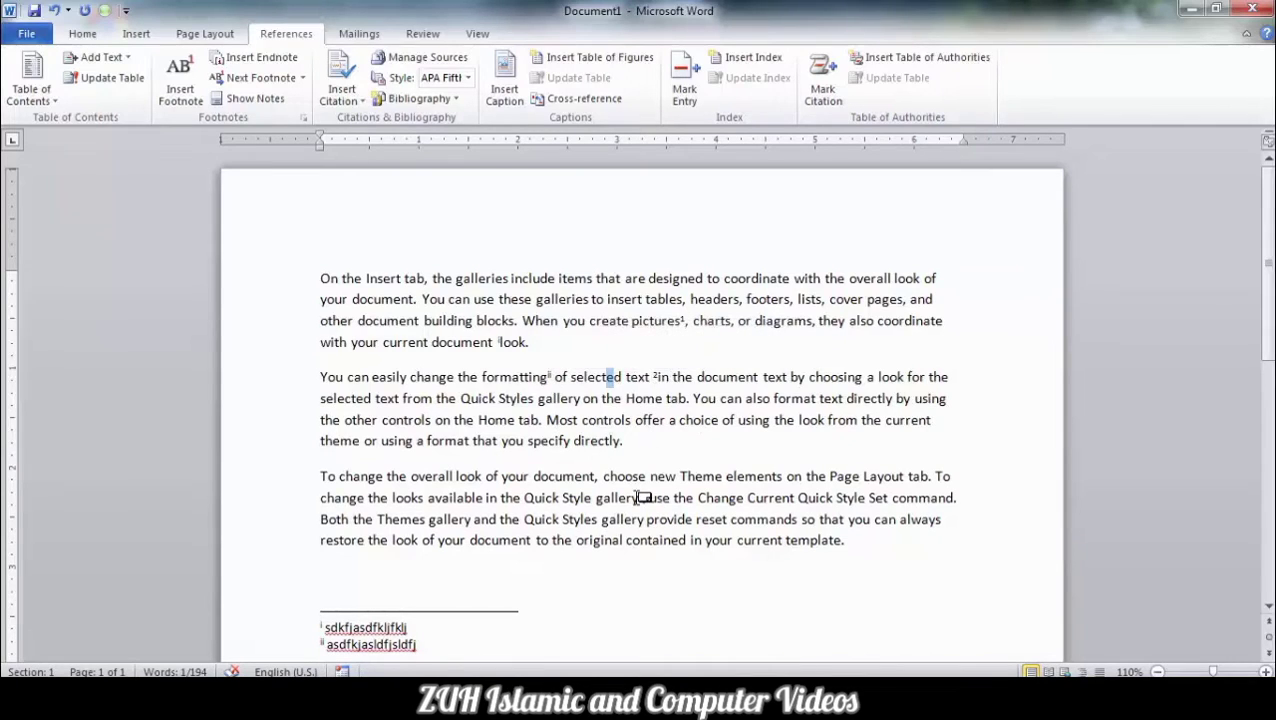
{"action": "left_click", "coordinate": [378, 280]}
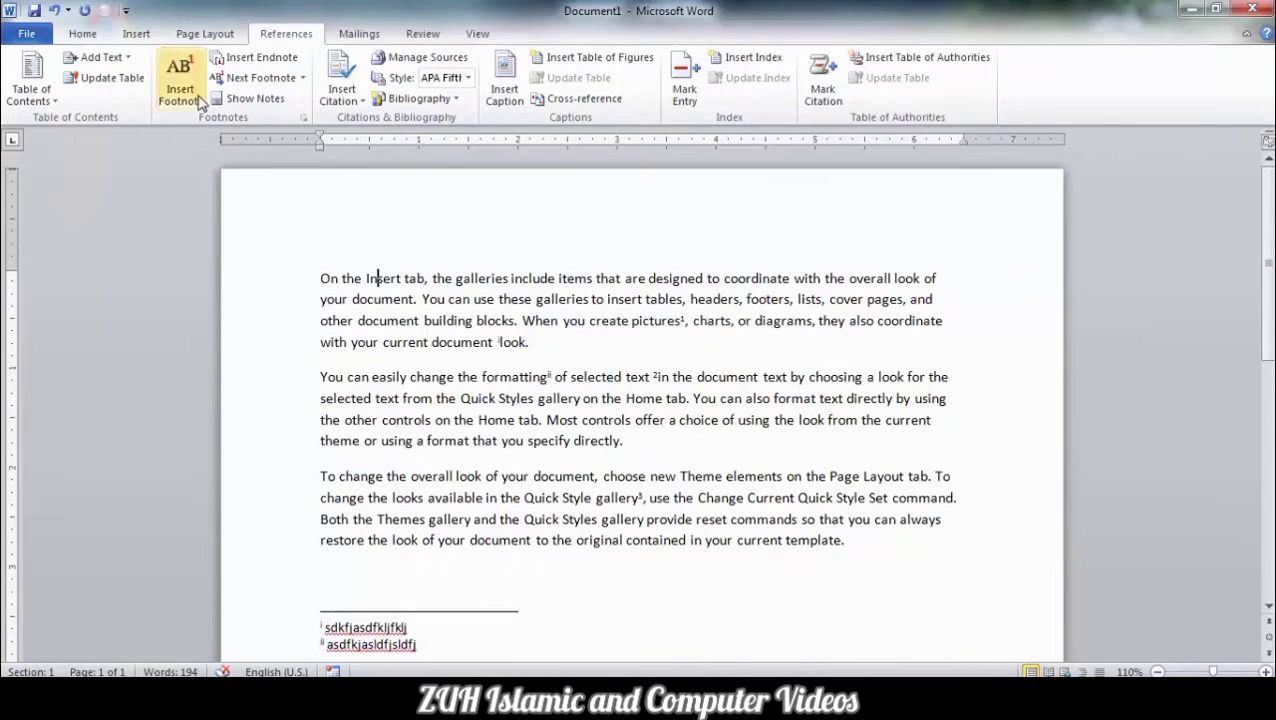
{"action": "left_click", "coordinate": [285, 80]}
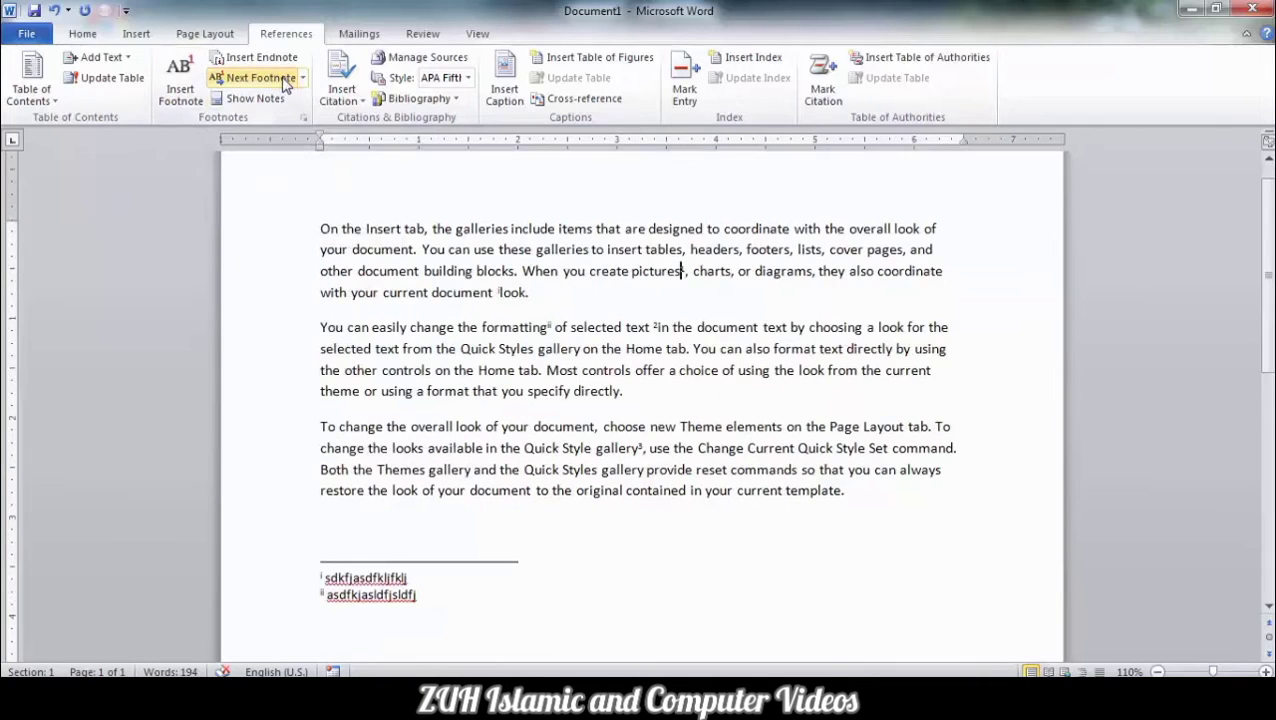
{"action": "left_click", "coordinate": [285, 80]}
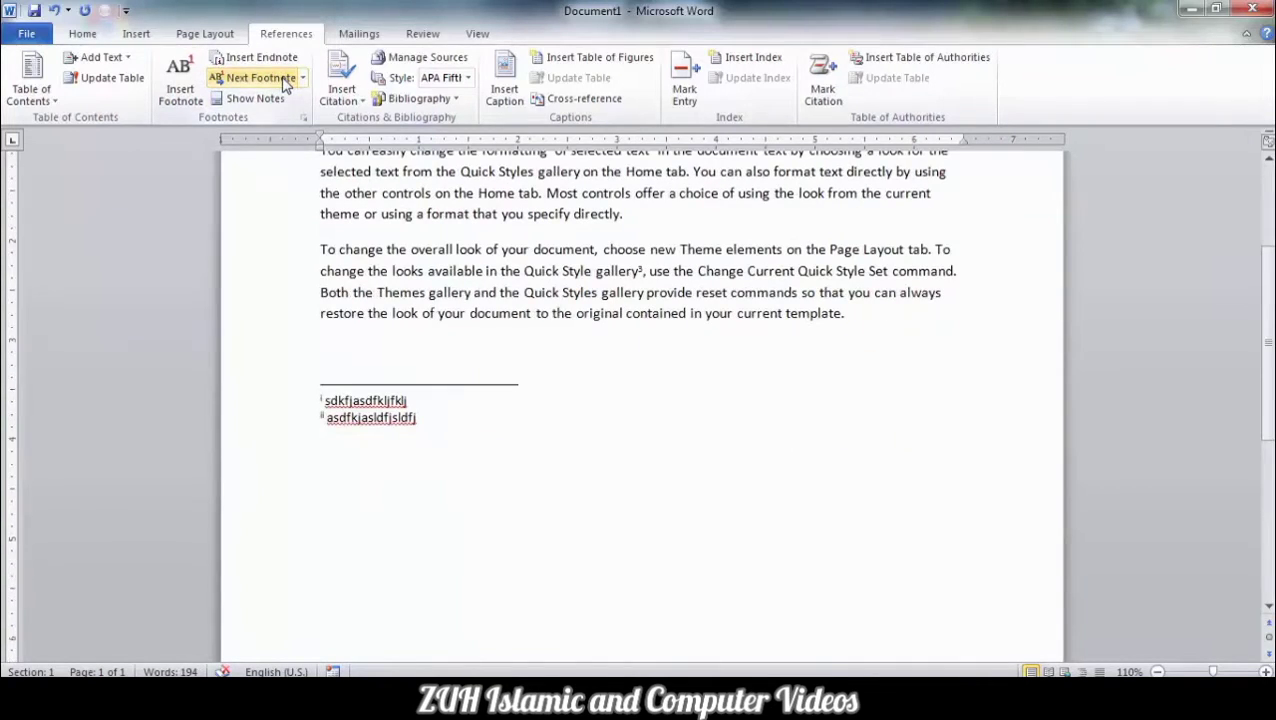
{"action": "left_click", "coordinate": [302, 78]}
{"action": "left_click", "coordinate": [262, 121]}
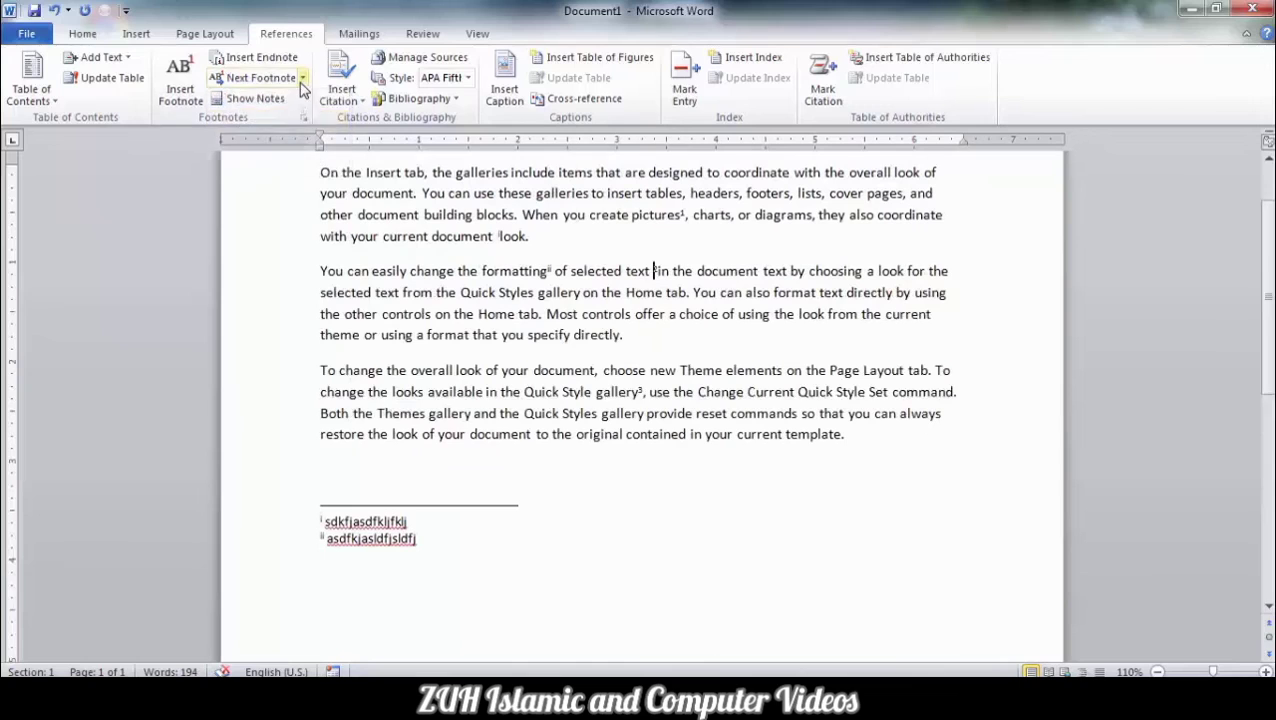
{"action": "left_click", "coordinate": [302, 82]}
{"action": "left_click", "coordinate": [293, 123]}
{"action": "left_click", "coordinate": [303, 78]}
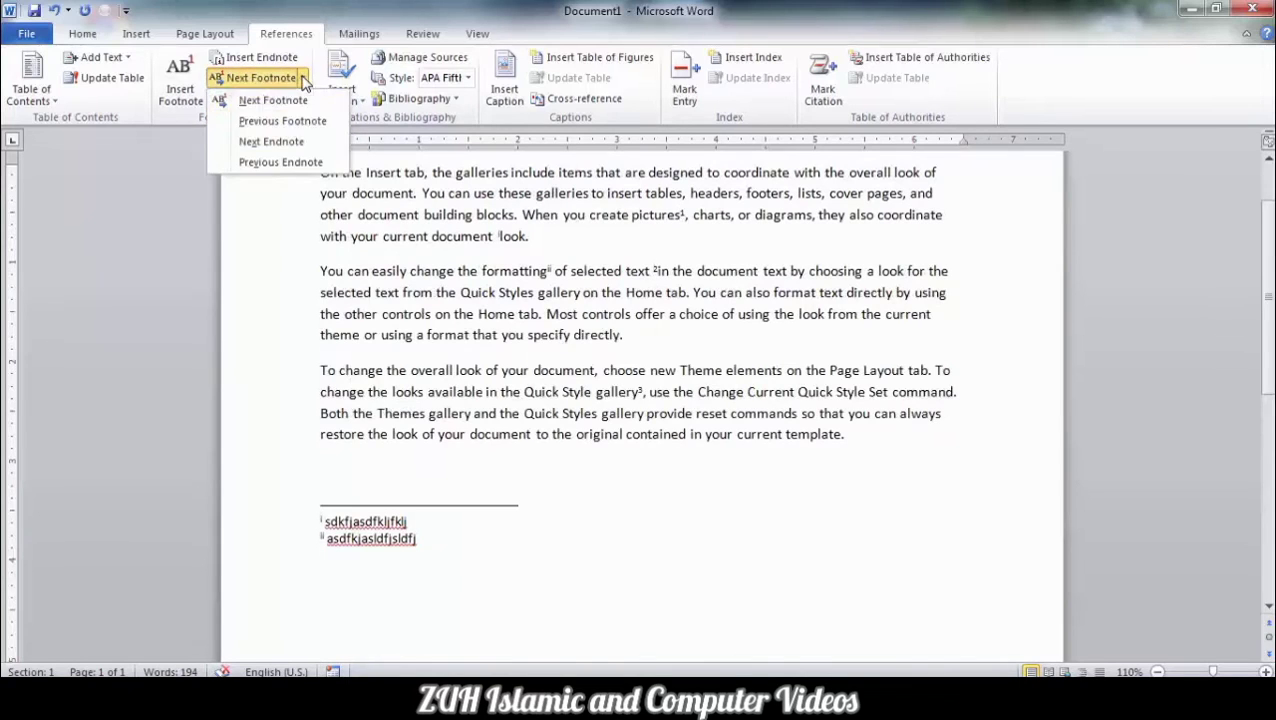
{"action": "left_click", "coordinate": [292, 121]}
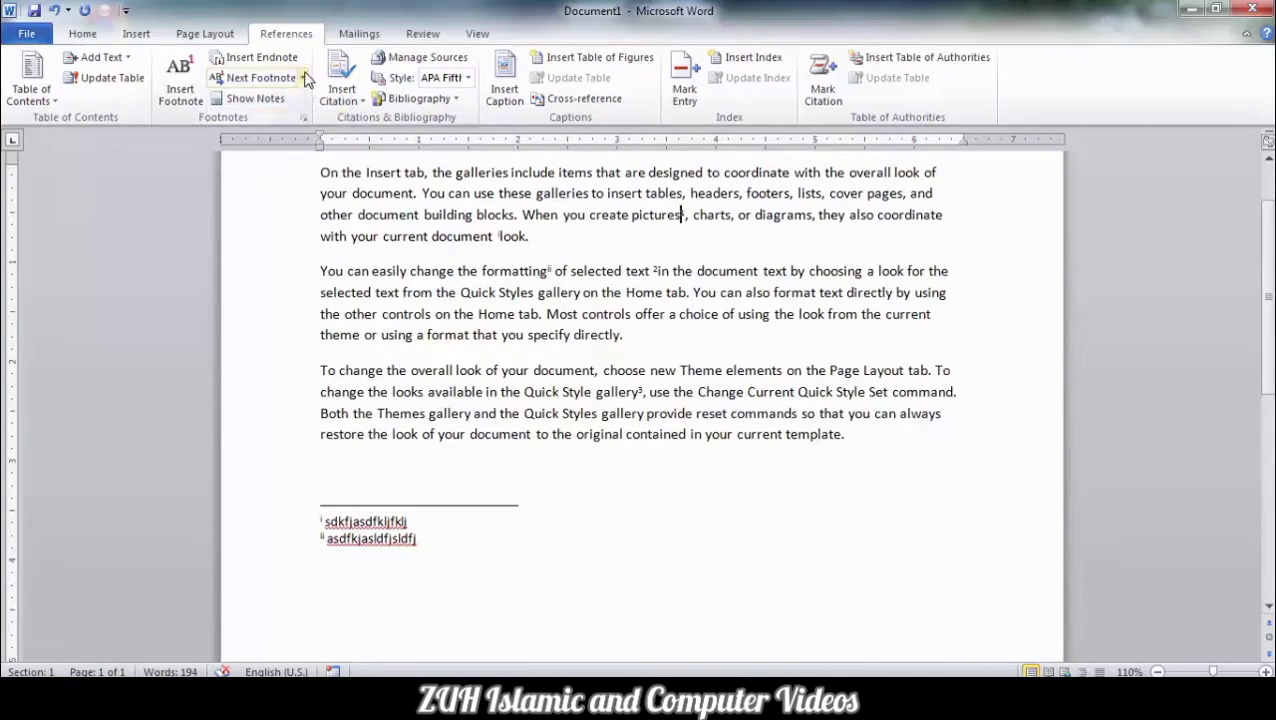
Step: Step forward through the endnote references in the text, then back through the previous ones
{"action": "left_click", "coordinate": [303, 78]}
{"action": "left_click", "coordinate": [290, 141]}
{"action": "left_click", "coordinate": [303, 78]}
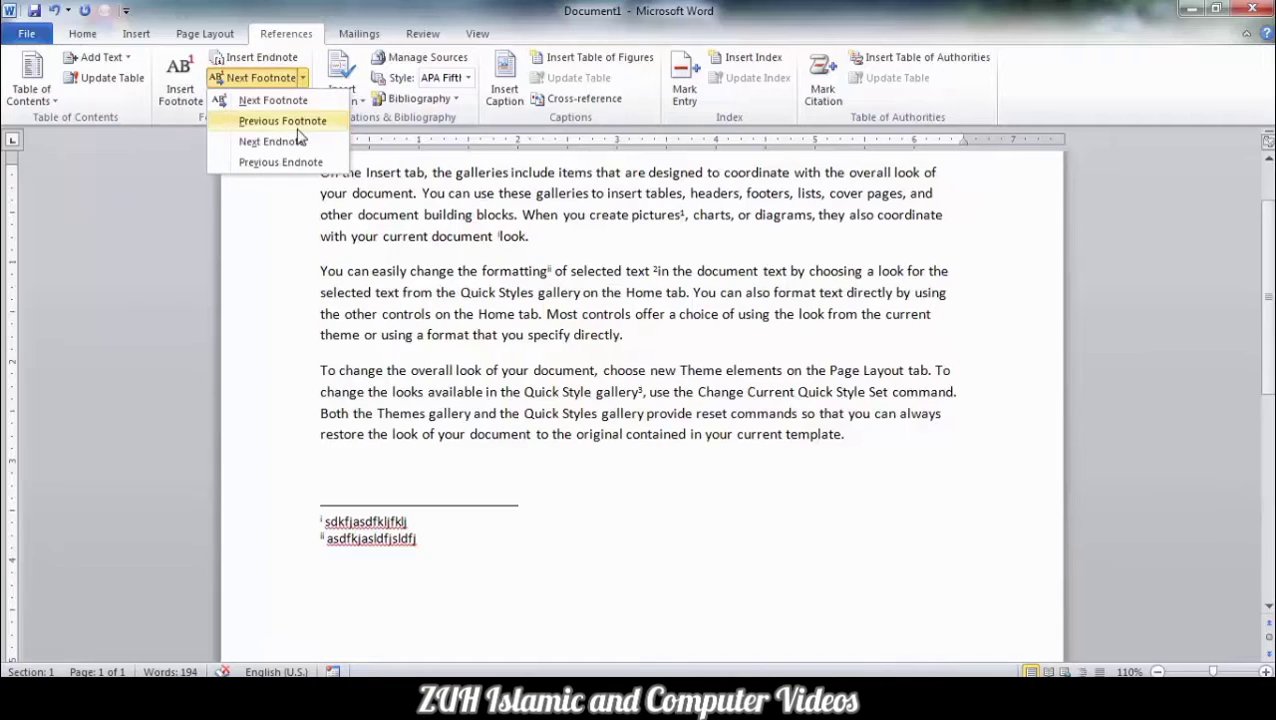
{"action": "left_click", "coordinate": [290, 141]}
{"action": "left_click", "coordinate": [306, 80]}
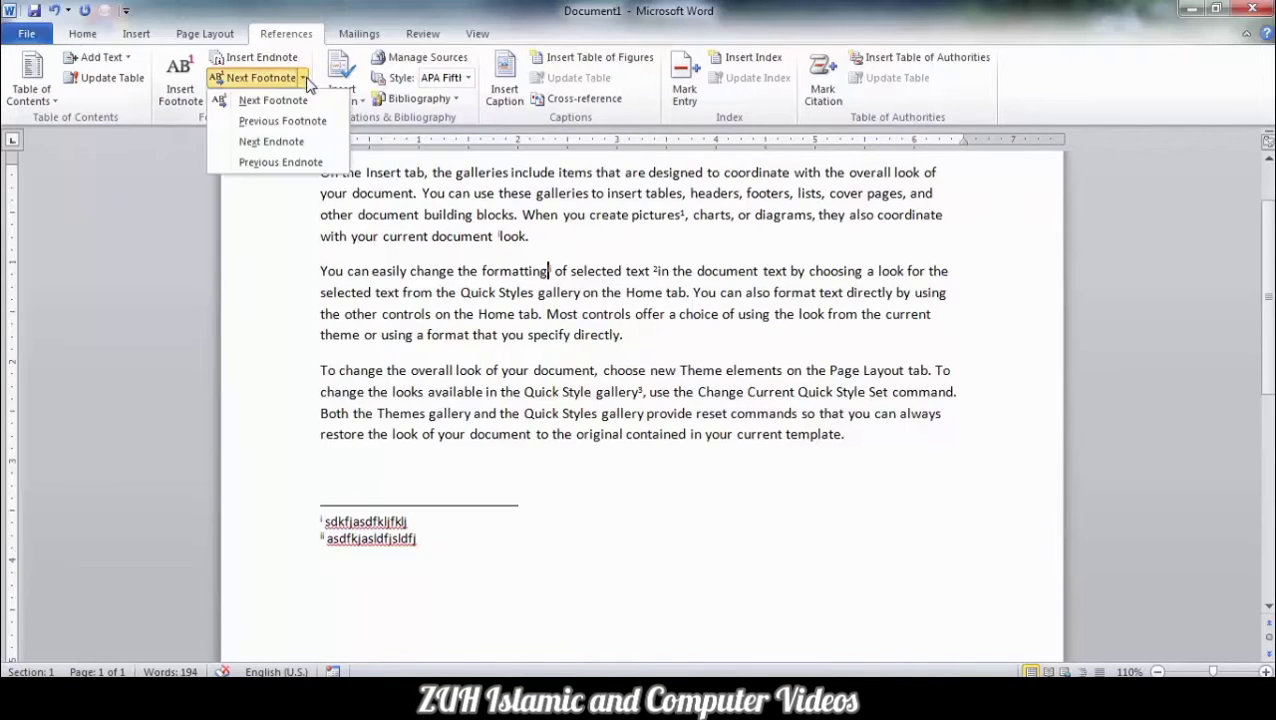
{"action": "left_click", "coordinate": [290, 141]}
{"action": "left_click", "coordinate": [303, 78]}
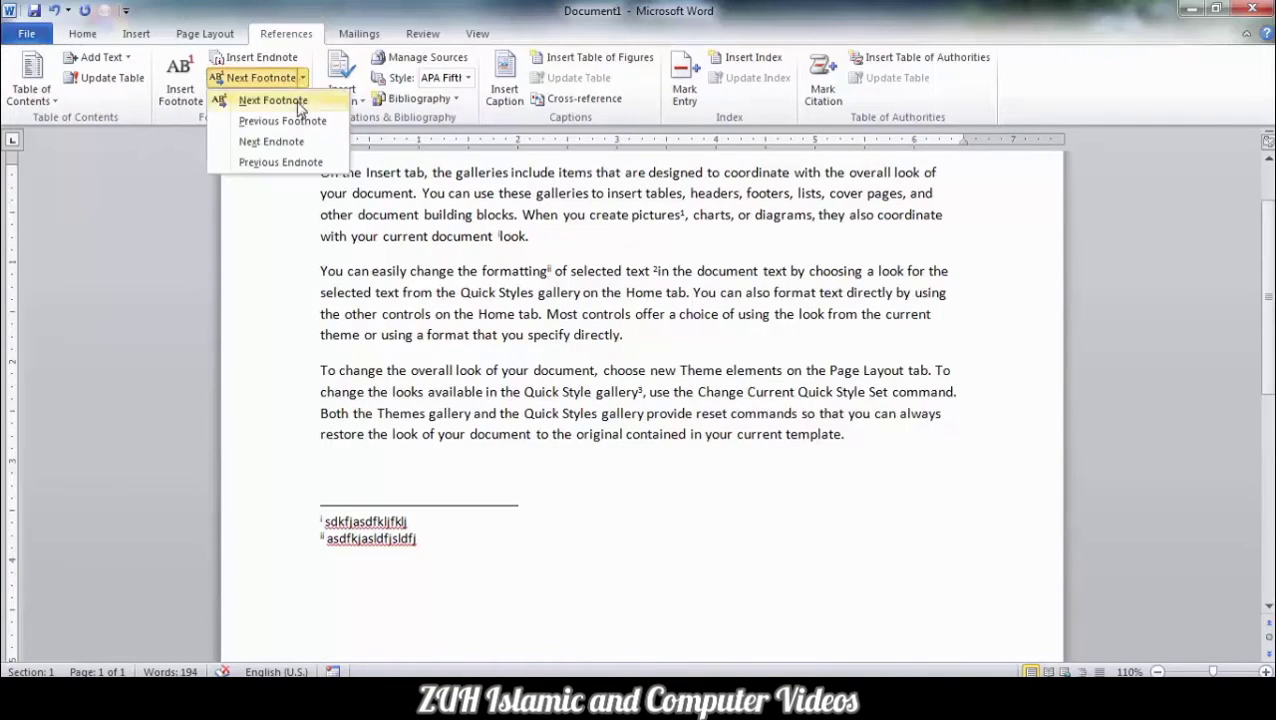
{"action": "left_click", "coordinate": [300, 163]}
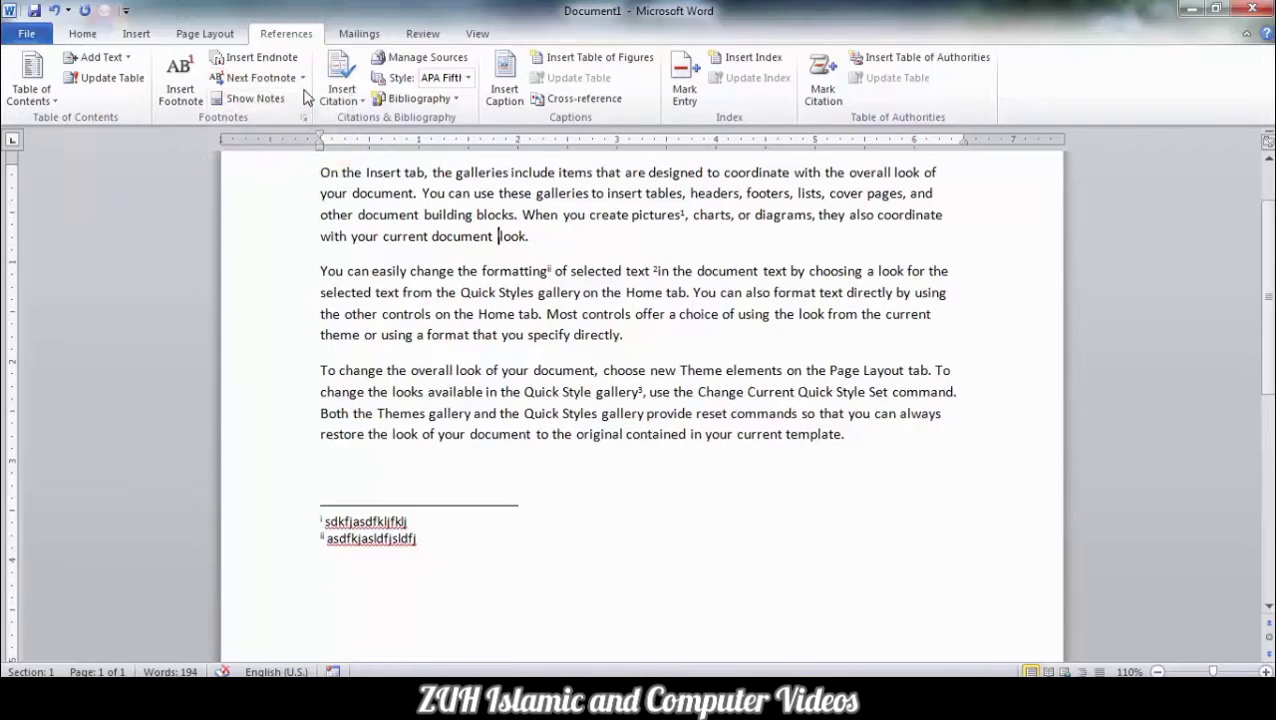
{"action": "left_click", "coordinate": [303, 78]}
{"action": "left_click", "coordinate": [288, 162]}
{"action": "left_click", "coordinate": [252, 99]}
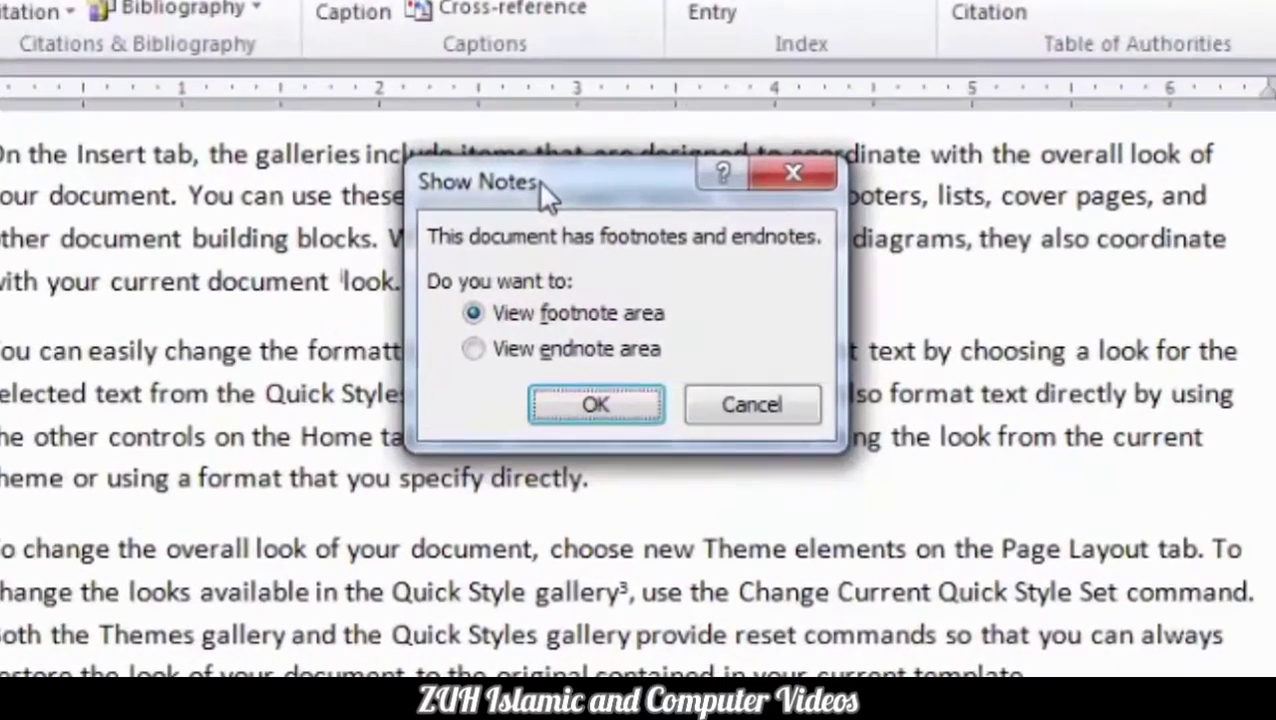
{"action": "left_click_drag", "start_coordinate": [541, 183], "coordinate": [105, 248]}
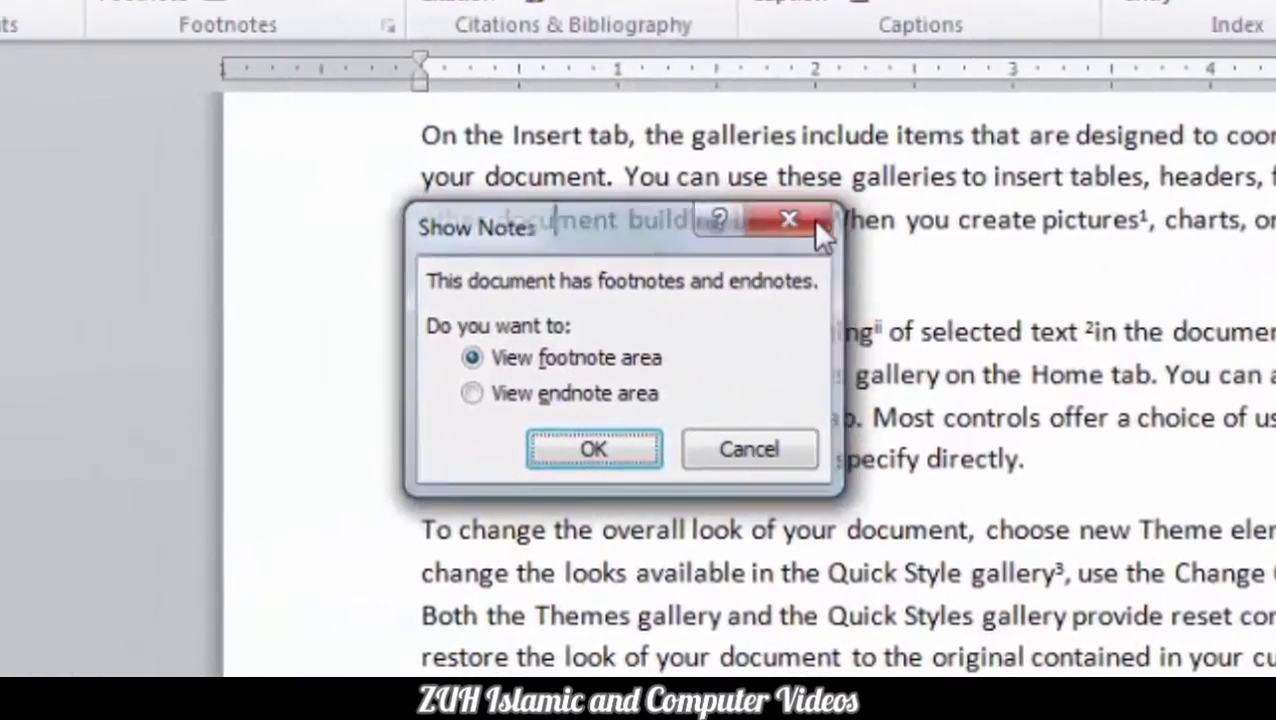
{"action": "left_click", "coordinate": [790, 219]}
{"action": "left_click_drag", "start_coordinate": [727, 176], "coordinate": [1116, 418]}
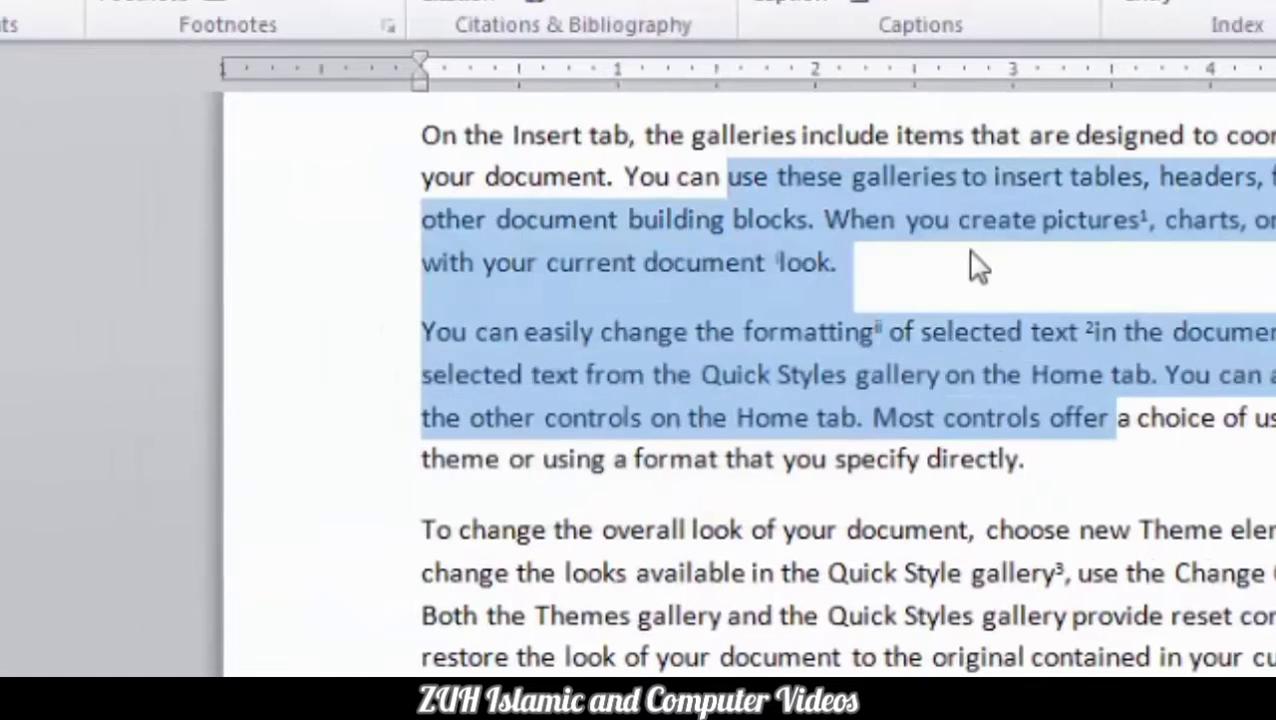
{"action": "left_click", "coordinate": [884, 208]}
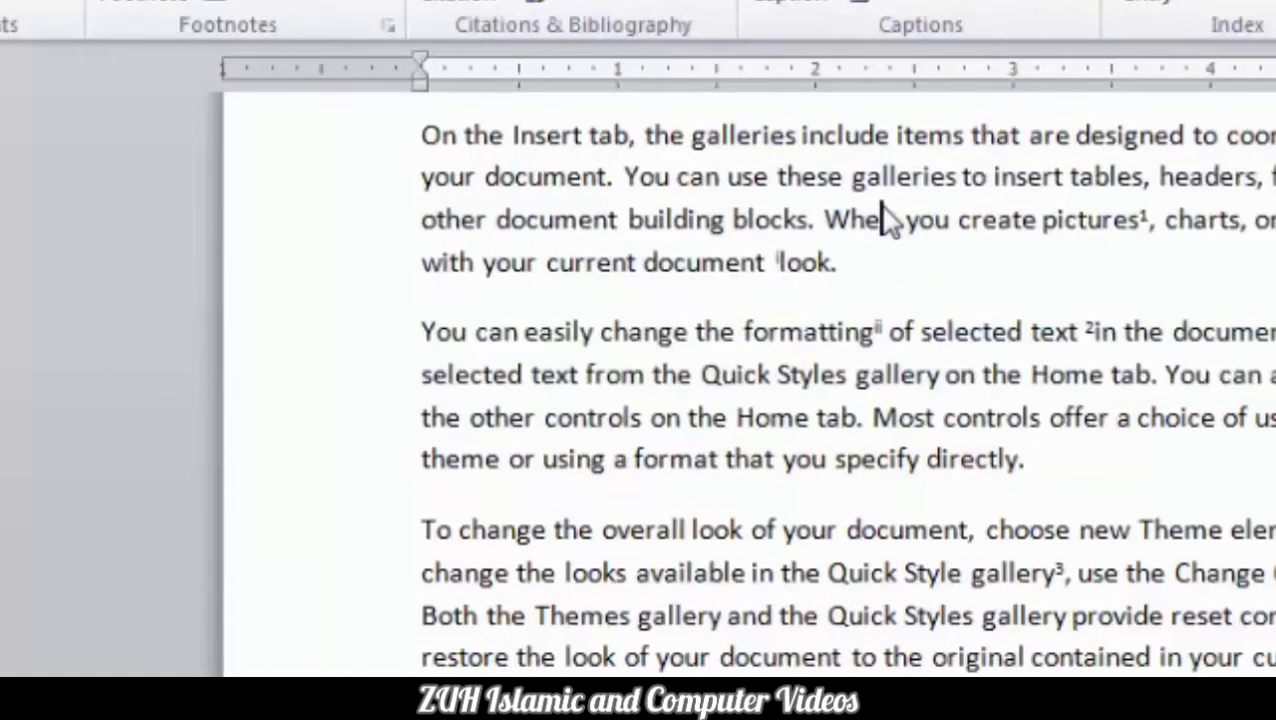
Step: Show the document's footnote area
{"action": "left_click", "coordinate": [292, 0]}
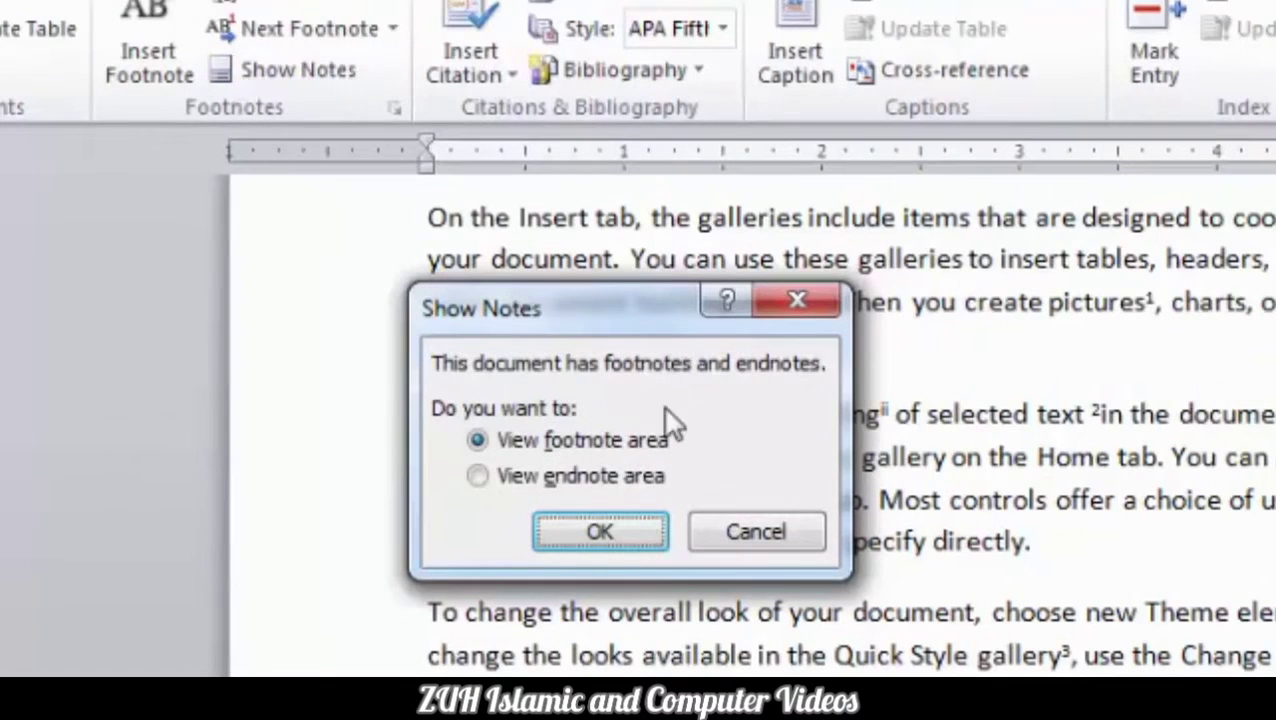
{"action": "left_click", "coordinate": [580, 476]}
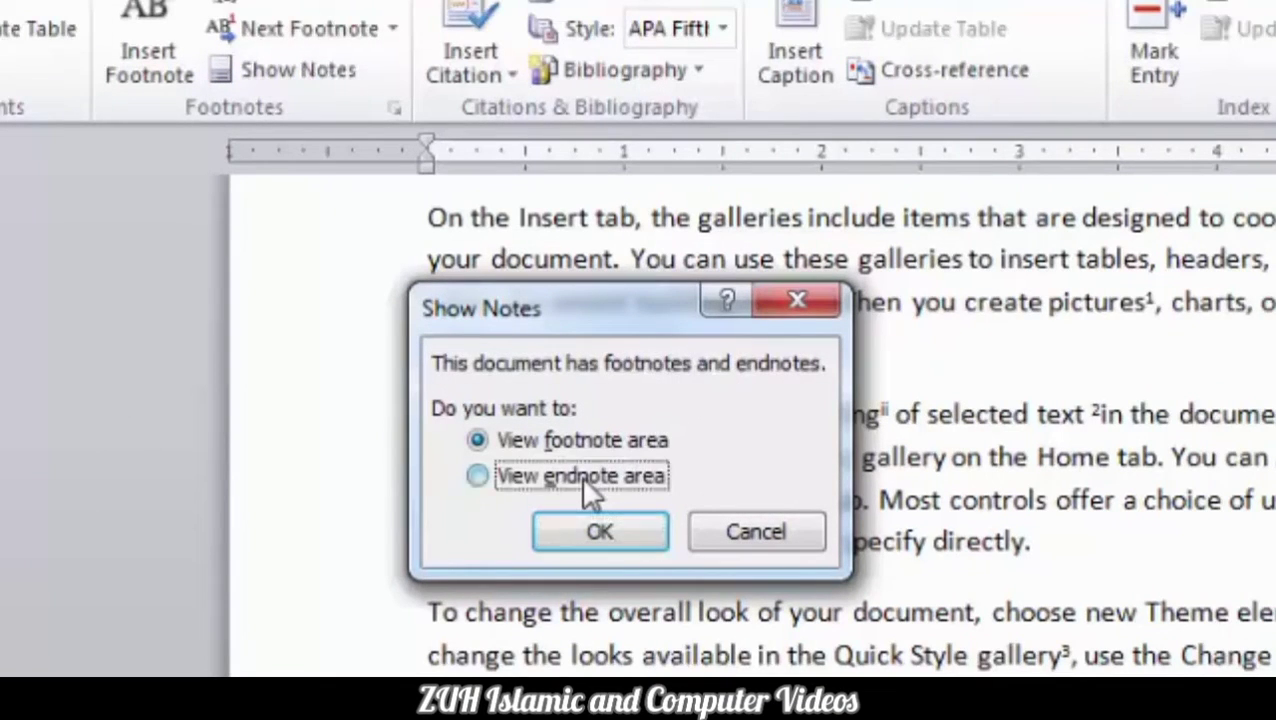
{"action": "left_click", "coordinate": [562, 436]}
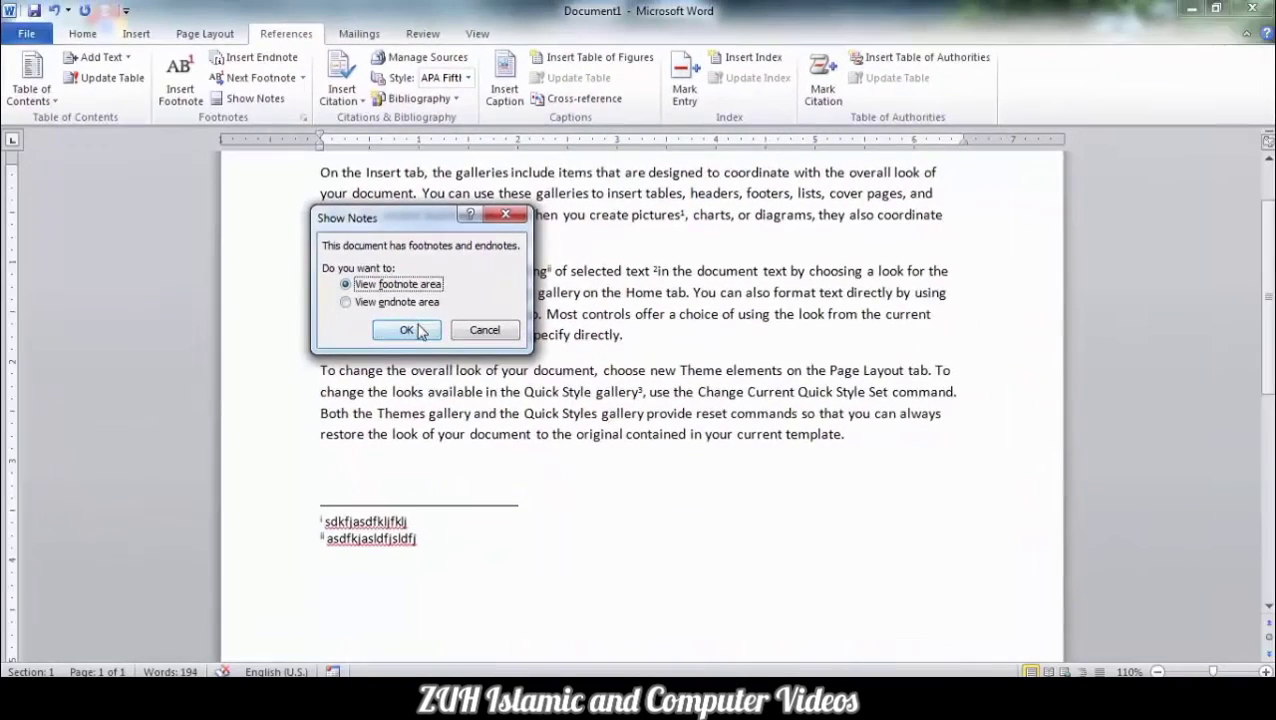
{"action": "left_click", "coordinate": [605, 535]}
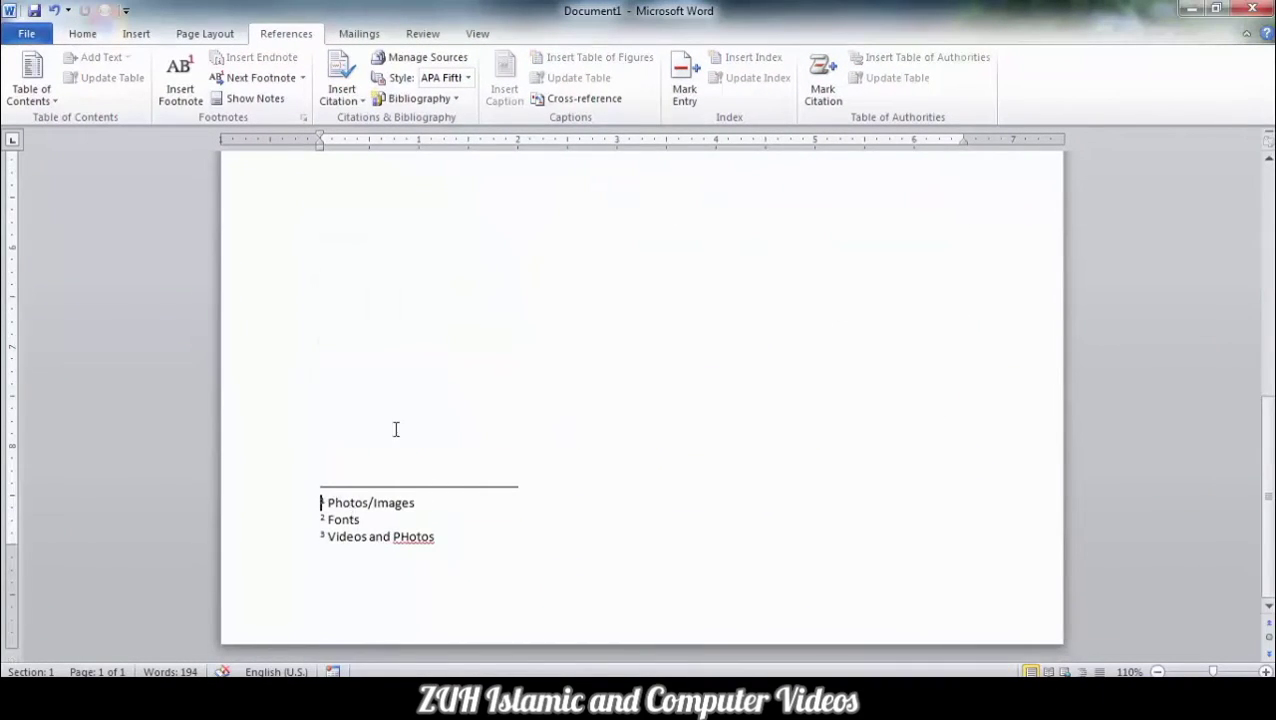
Step: Generate sample text with =rand(20) in a new paragraph after the second paragraph
{"action": "left_click", "coordinate": [532, 264]}
{"action": "scroll", "coordinate": [531, 265], "scroll_direction": "up", "scroll_amount": 7}
{"action": "left_click", "coordinate": [440, 292]}
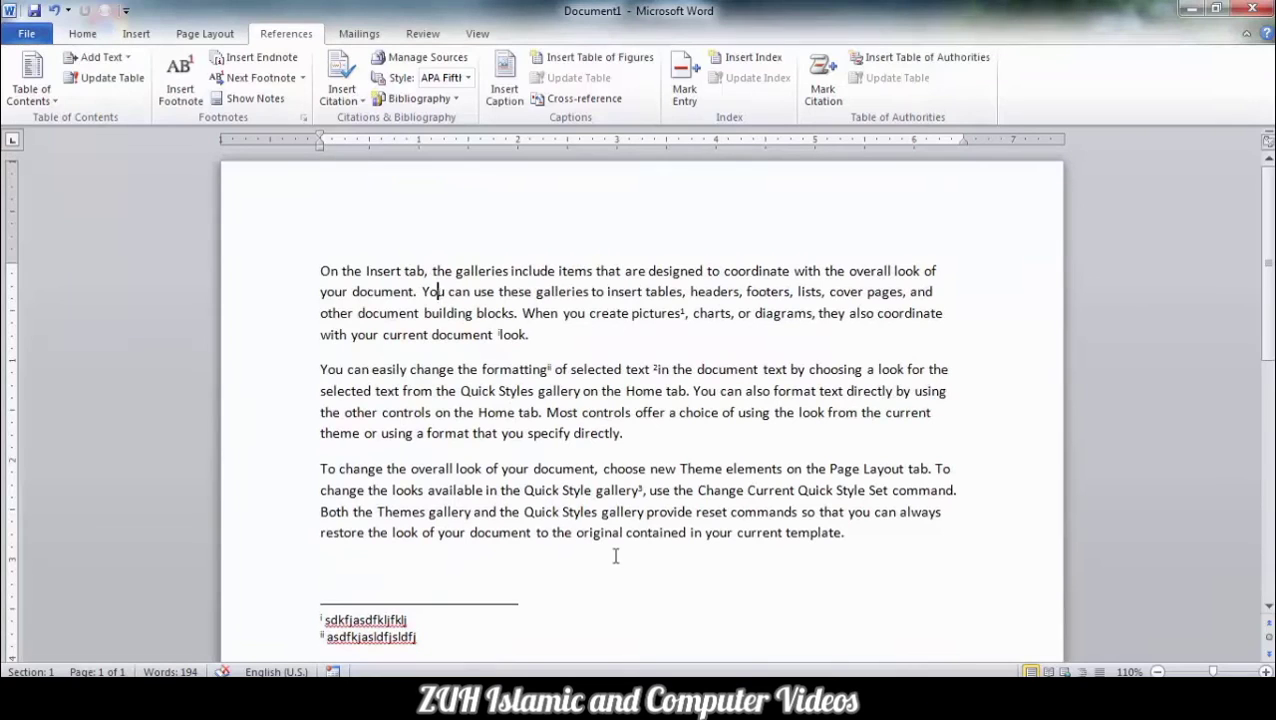
{"action": "left_click", "coordinate": [656, 440]}
{"action": "type", "text": "=r"}
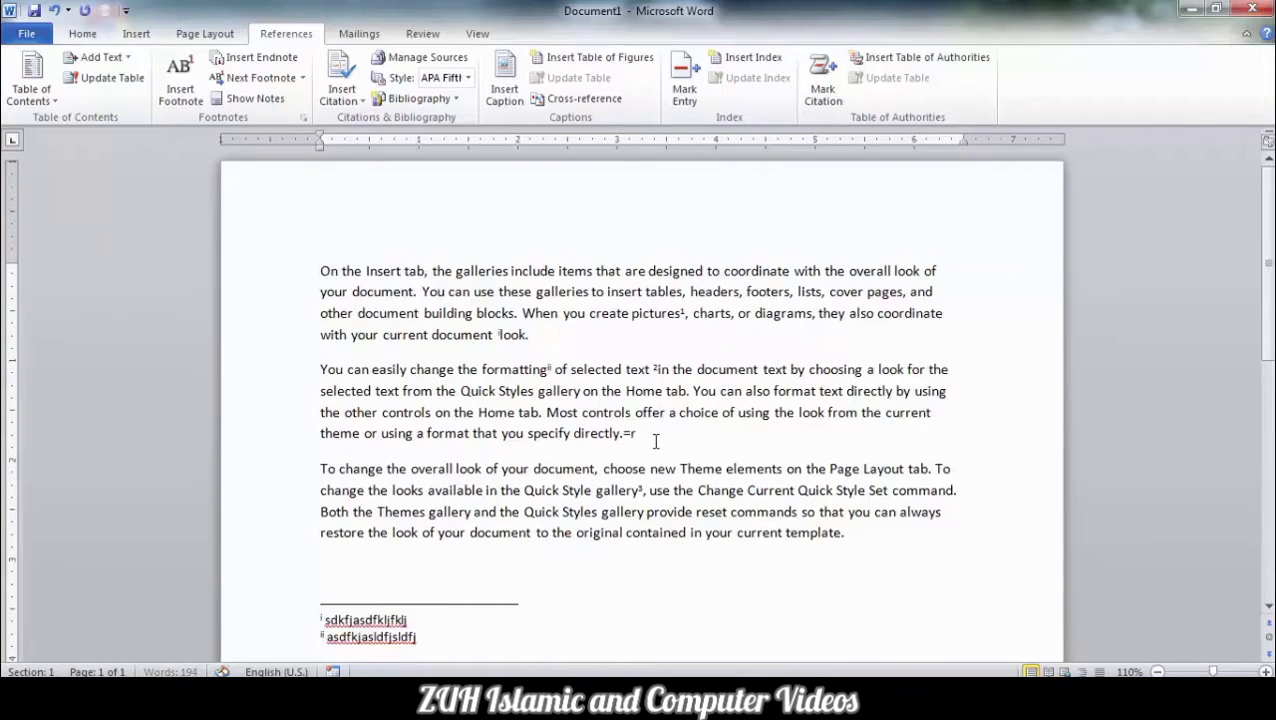
{"action": "key", "text": "Return"}
{"action": "type", "text": "=rand(20)"}
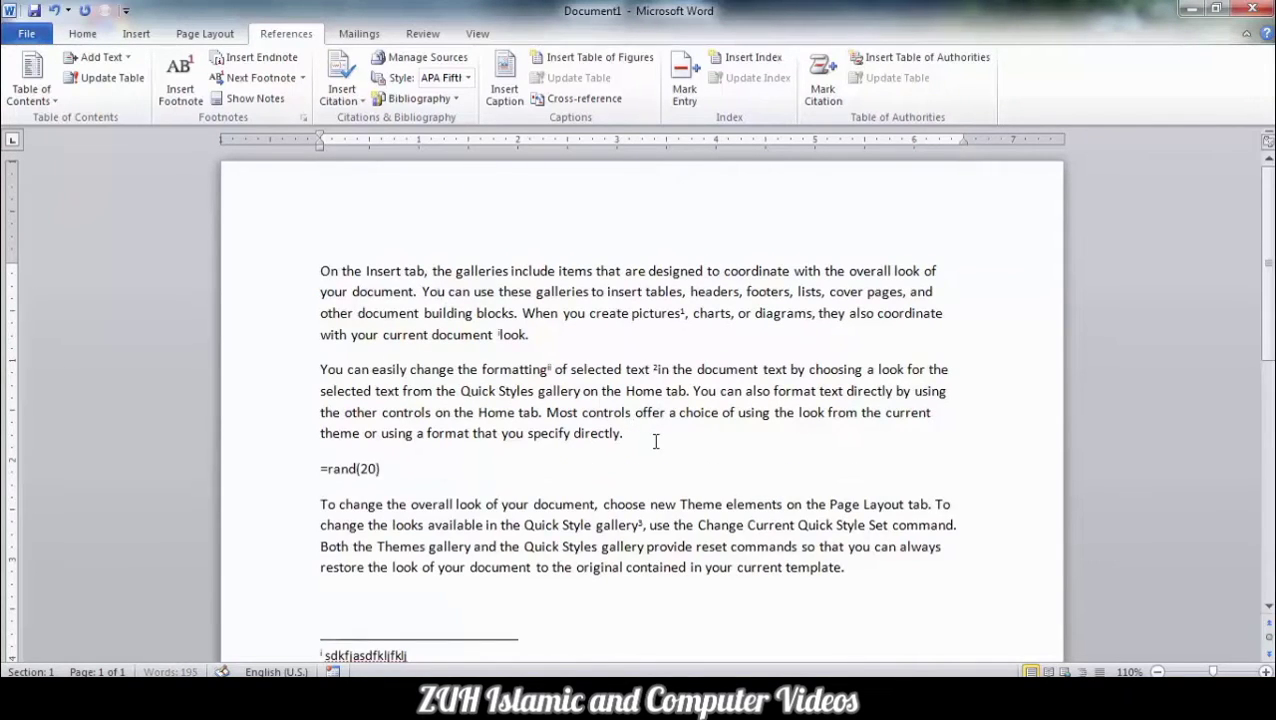
{"action": "key", "text": "Return"}
Step: From the sample text on the last page, show the document's endnote area
{"action": "left_click_drag", "start_coordinate": [871, 369], "coordinate": [352, 183]}
{"action": "left_click", "coordinate": [398, 243]}
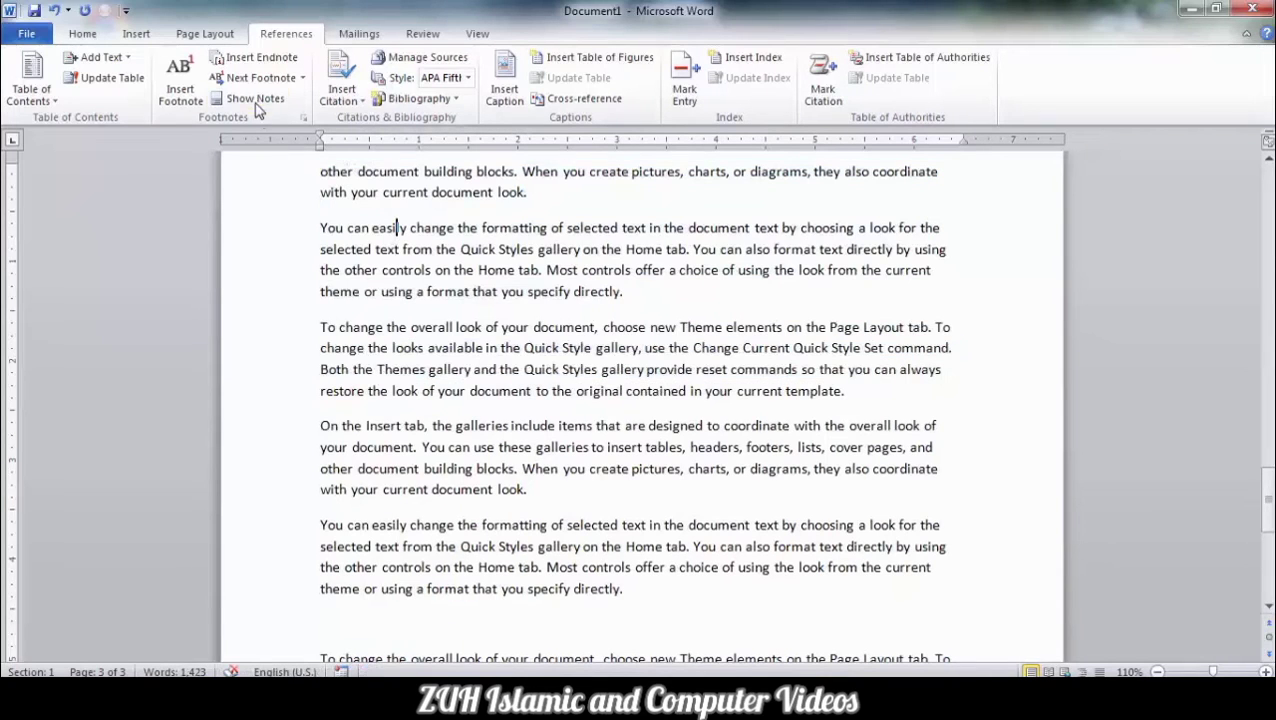
{"action": "left_click", "coordinate": [255, 98]}
{"action": "left_click", "coordinate": [400, 302]}
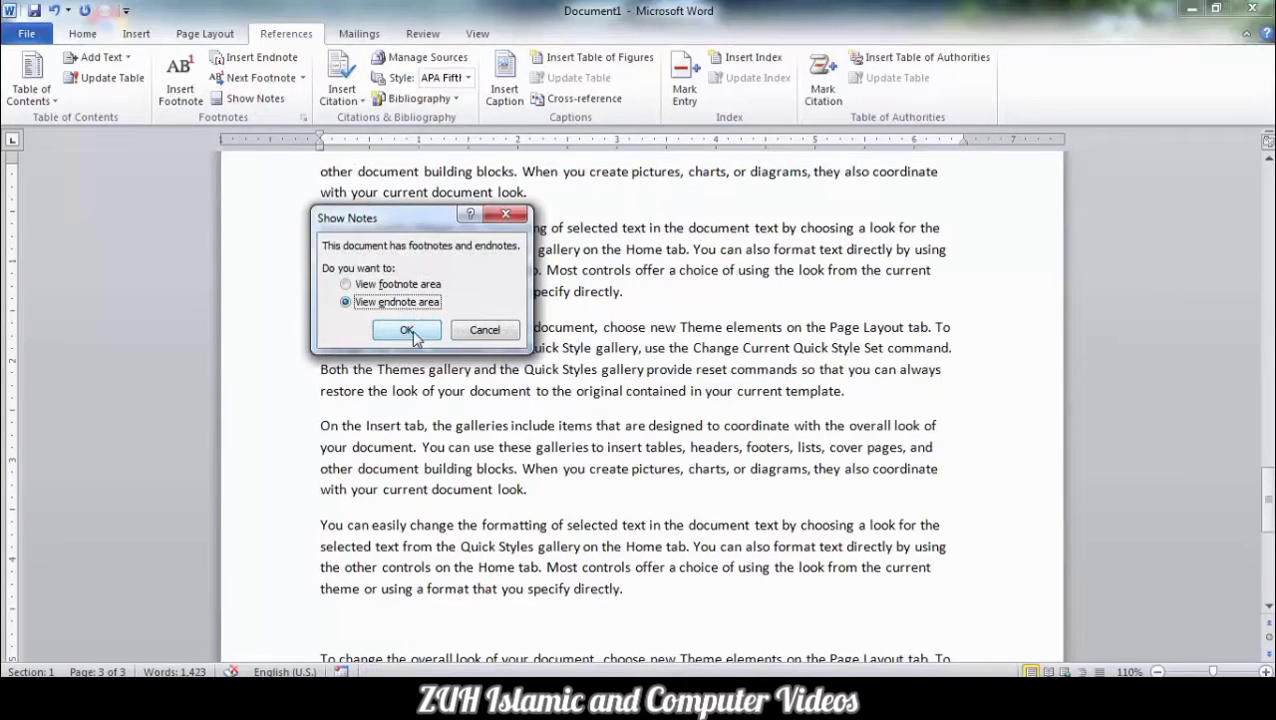
{"action": "left_click", "coordinate": [407, 330]}
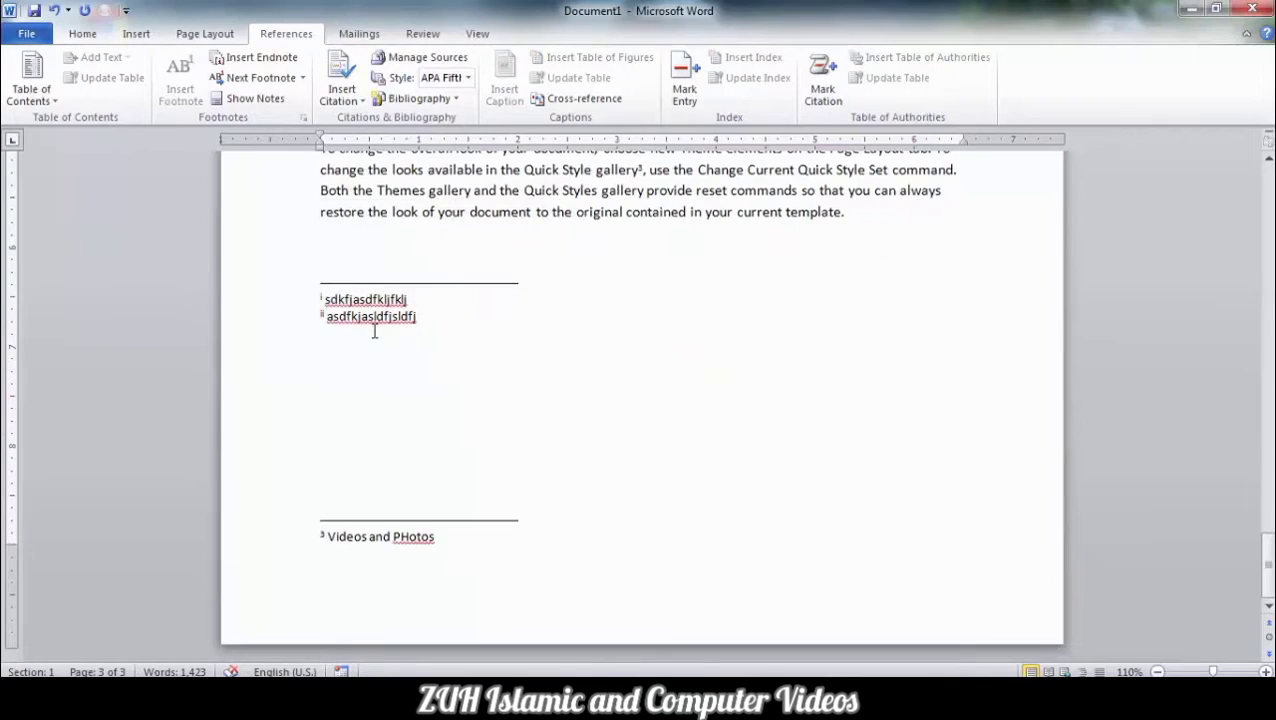
Step: Compare the footnote text "Videos and PHotos" with its reference at the word "gallery" in the last paragraph
{"action": "left_click", "coordinate": [394, 540]}
{"action": "triple_click", "coordinate": [412, 540]}
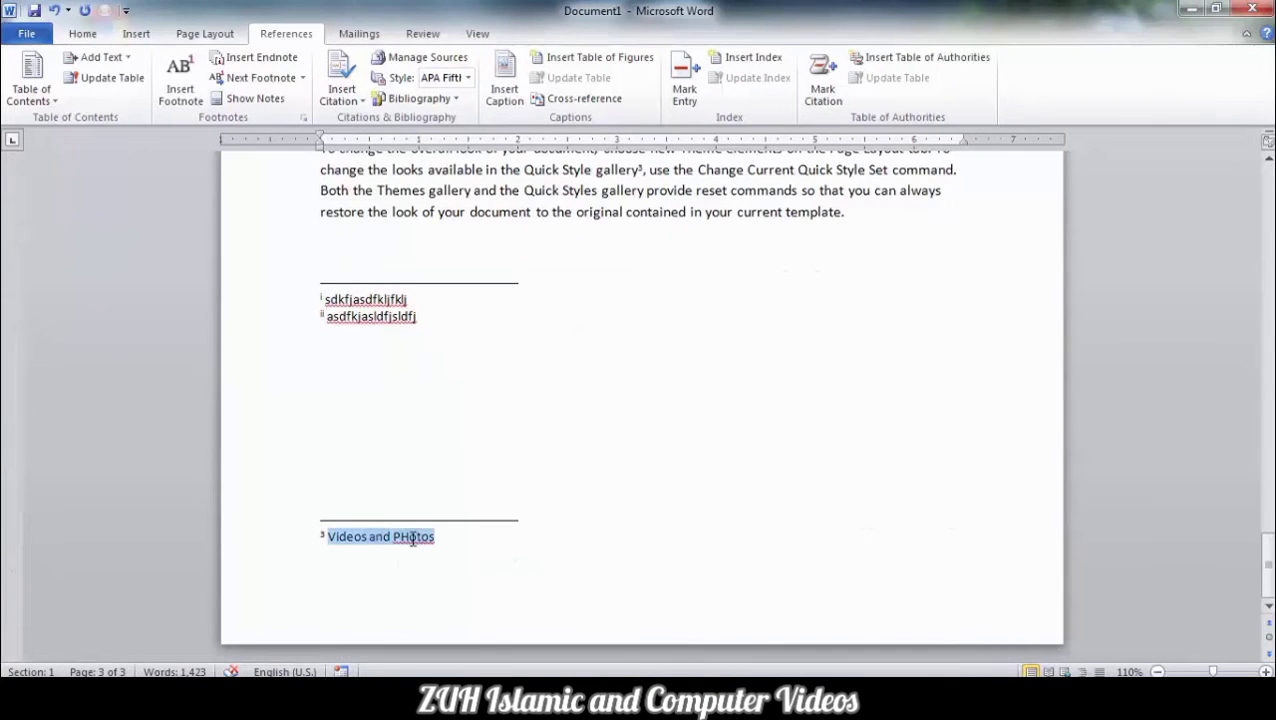
{"action": "scroll", "coordinate": [596, 372], "scroll_direction": "up", "scroll_amount": 2}
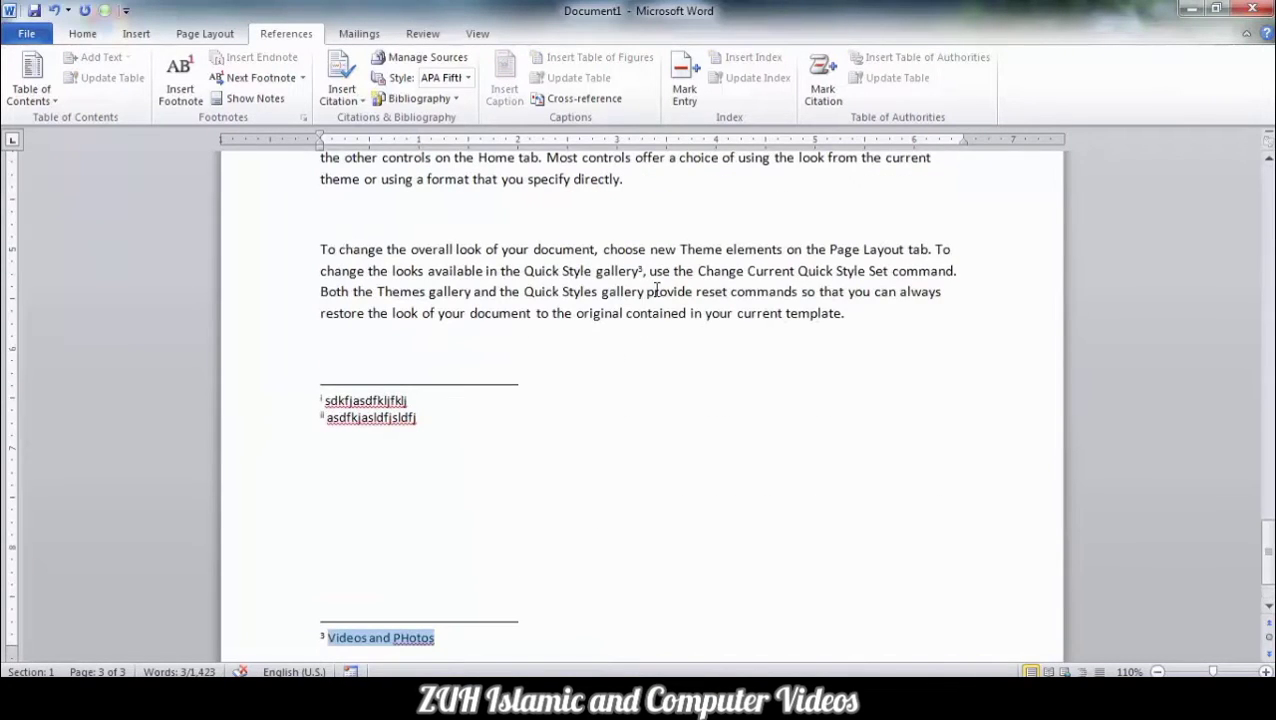
{"action": "mouse_move", "coordinate": [647, 268]}
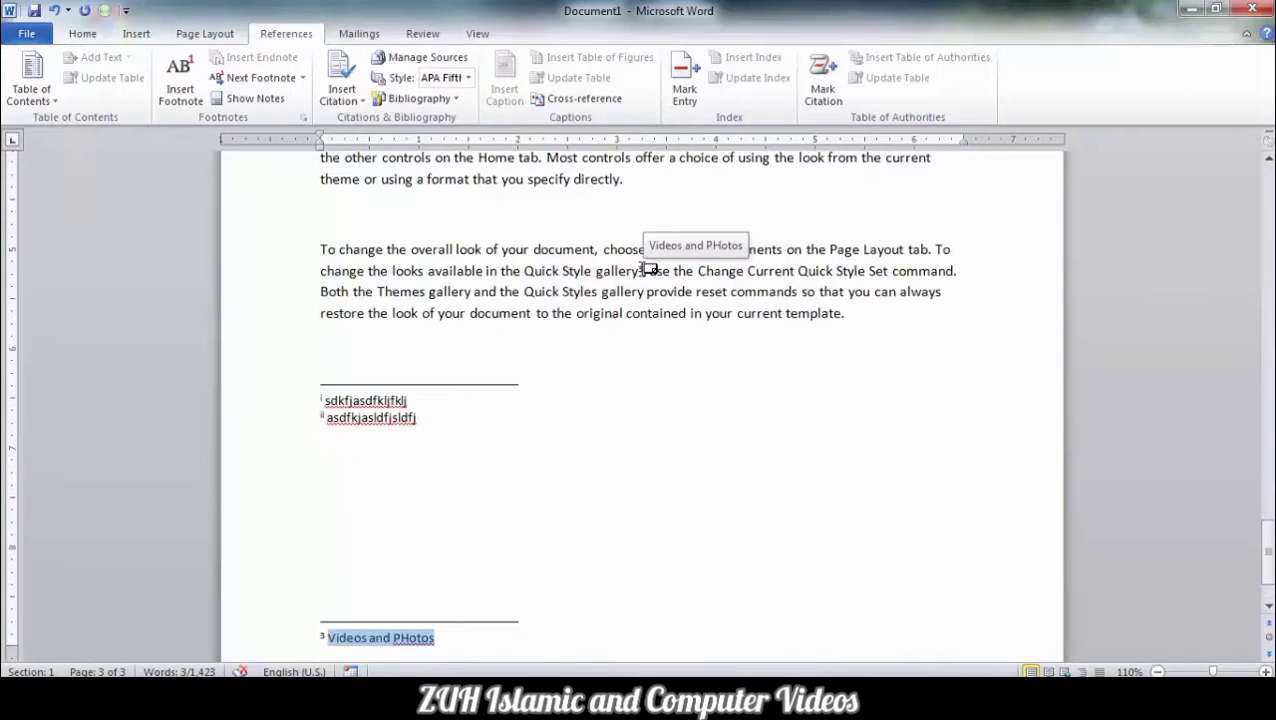
{"action": "left_click", "coordinate": [428, 271]}
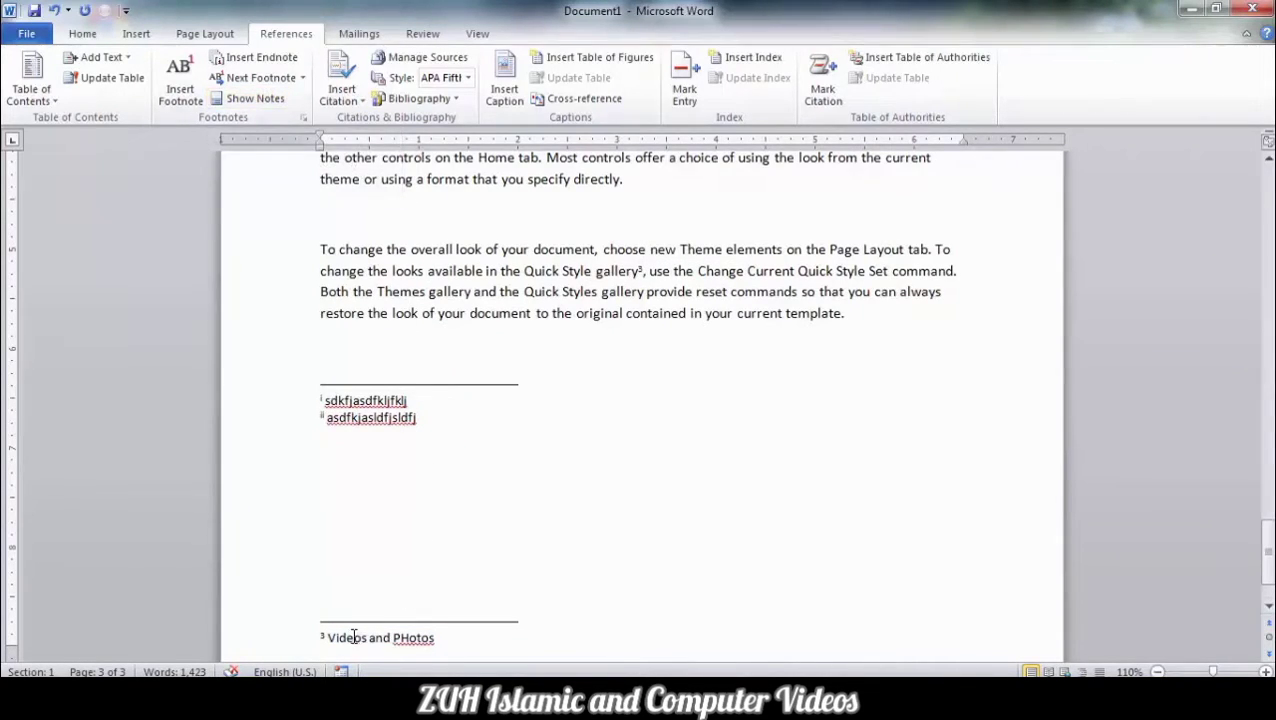
{"action": "left_click_drag", "start_coordinate": [338, 637], "coordinate": [436, 638]}
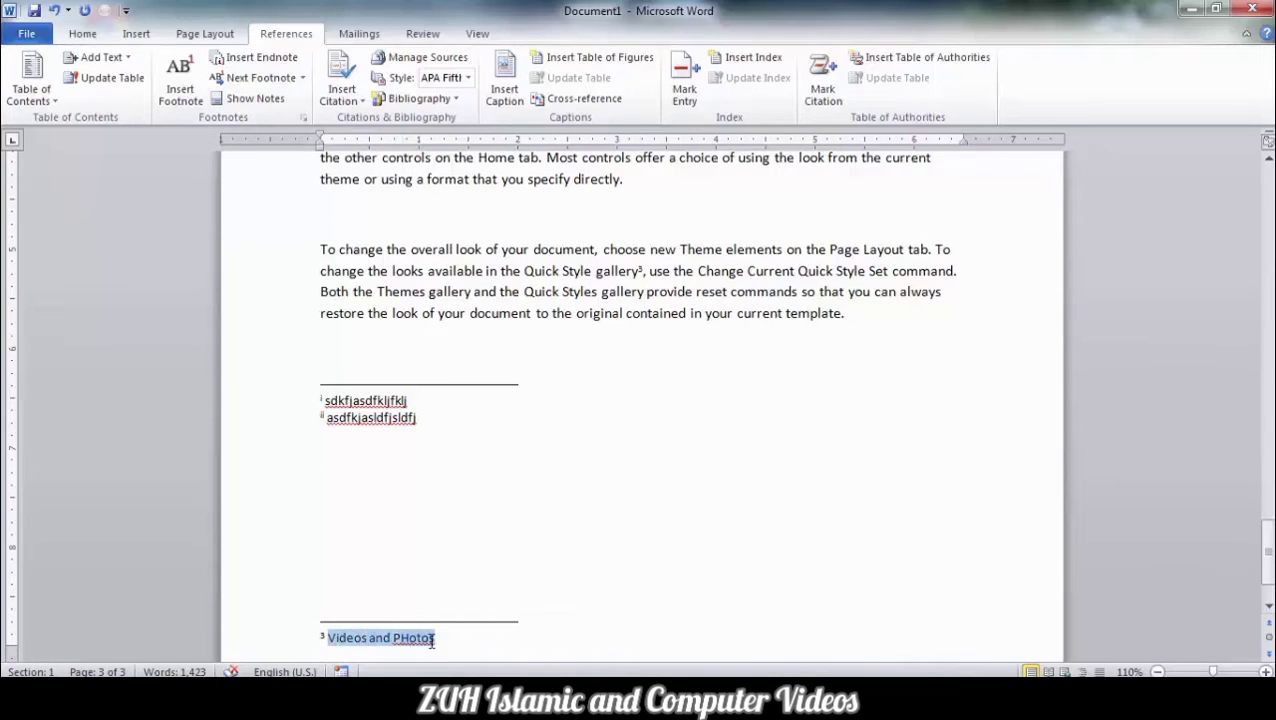
{"action": "left_click", "coordinate": [416, 638]}
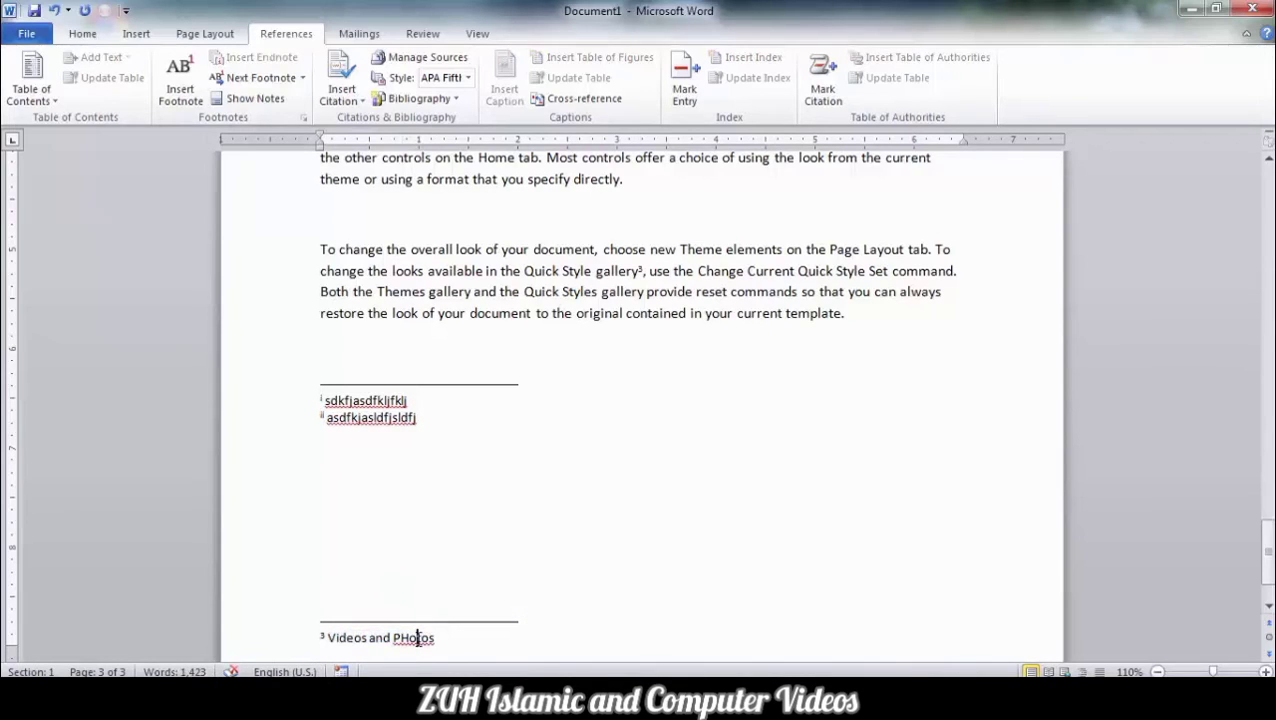
Step: Go from the footnote text to its reference at "gallery", and examine the endnote reference at "document" on the first page
{"action": "left_click", "coordinate": [261, 105]}
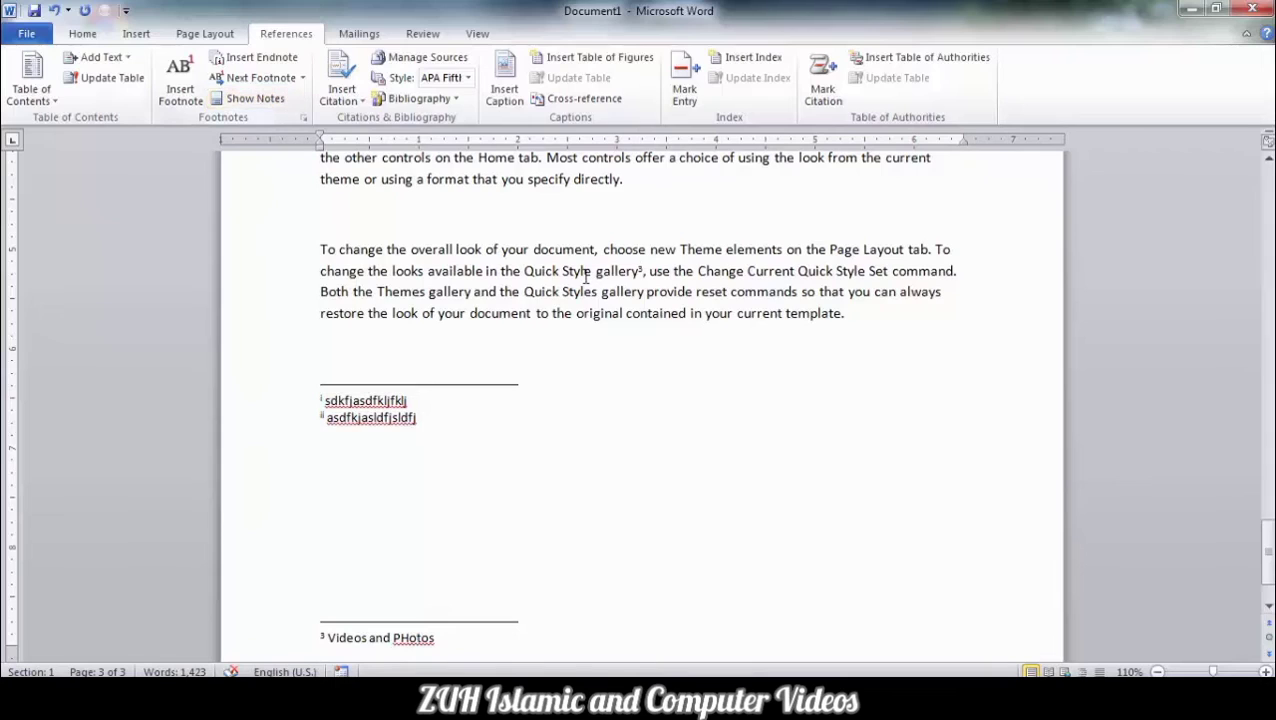
{"action": "mouse_move", "coordinate": [645, 272]}
{"action": "left_click", "coordinate": [258, 100]}
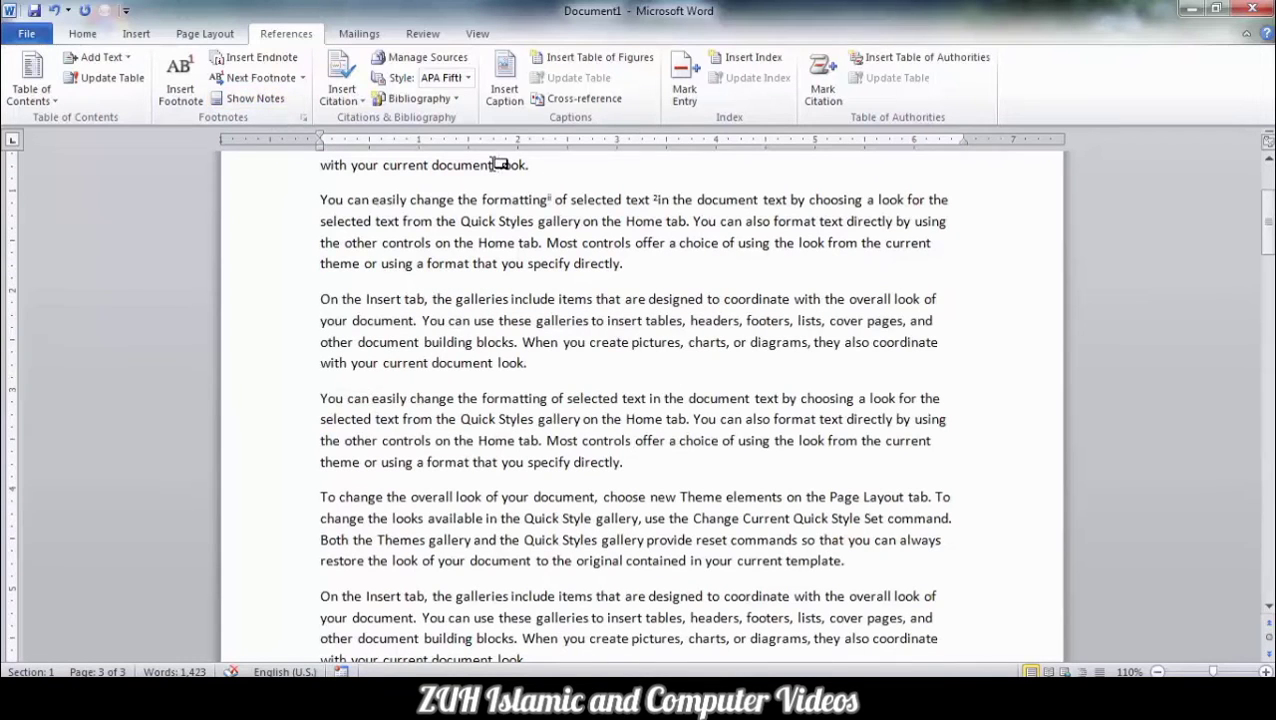
{"action": "mouse_move", "coordinate": [498, 164]}
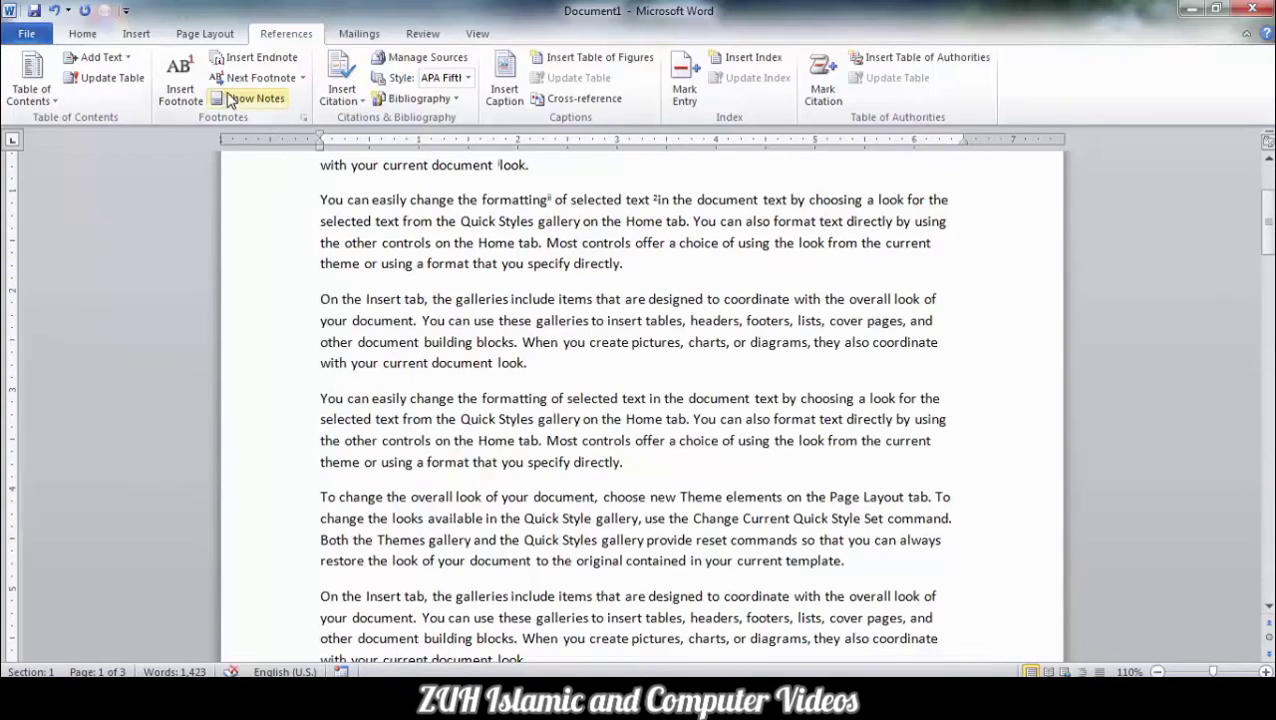
{"action": "left_click_drag", "start_coordinate": [460, 221], "coordinate": [556, 299]}
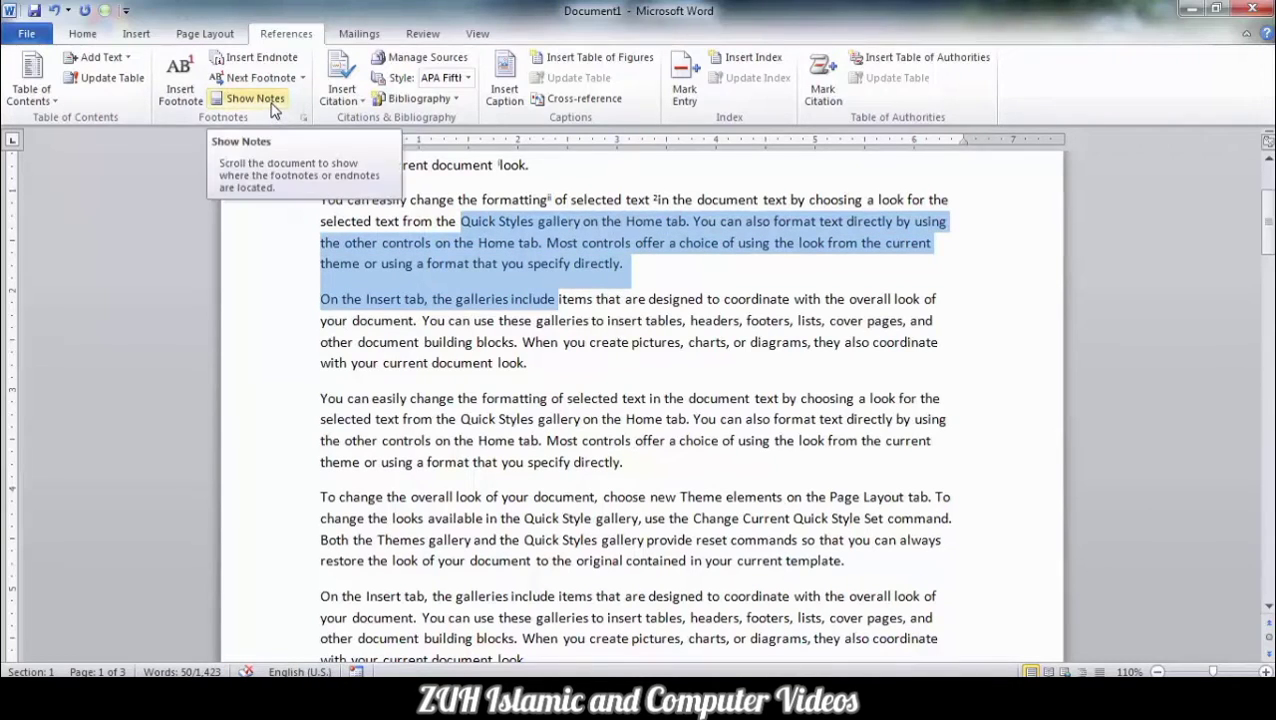
{"action": "left_click", "coordinate": [421, 417]}
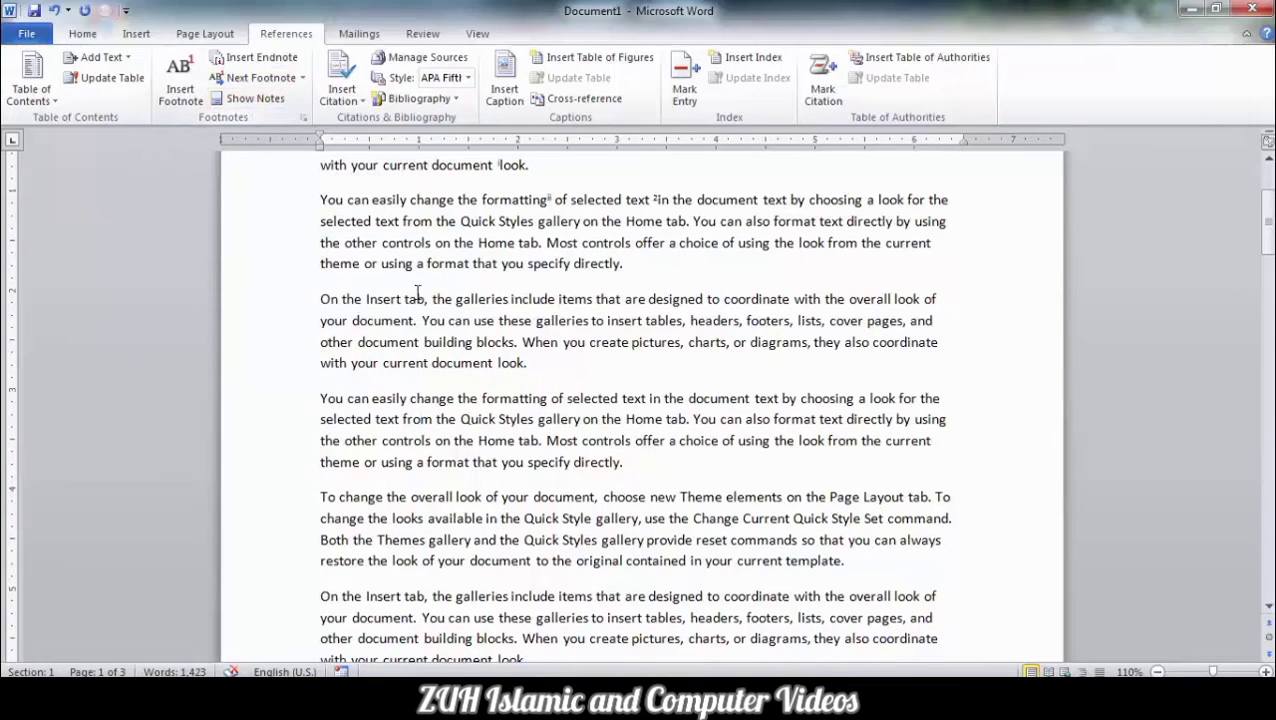
Step: Open the footnote and endnote settings and examine the location choices for footnotes and endnotes
{"action": "left_click", "coordinate": [304, 119]}
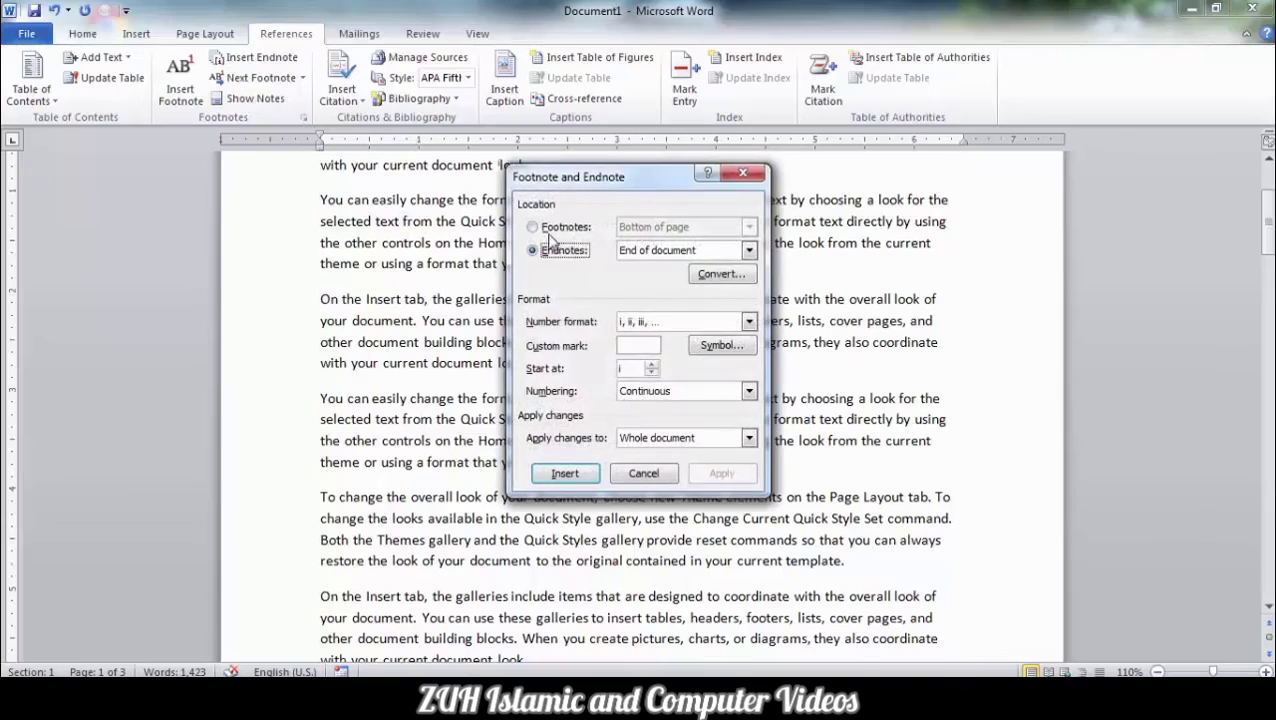
{"action": "left_click", "coordinate": [545, 231]}
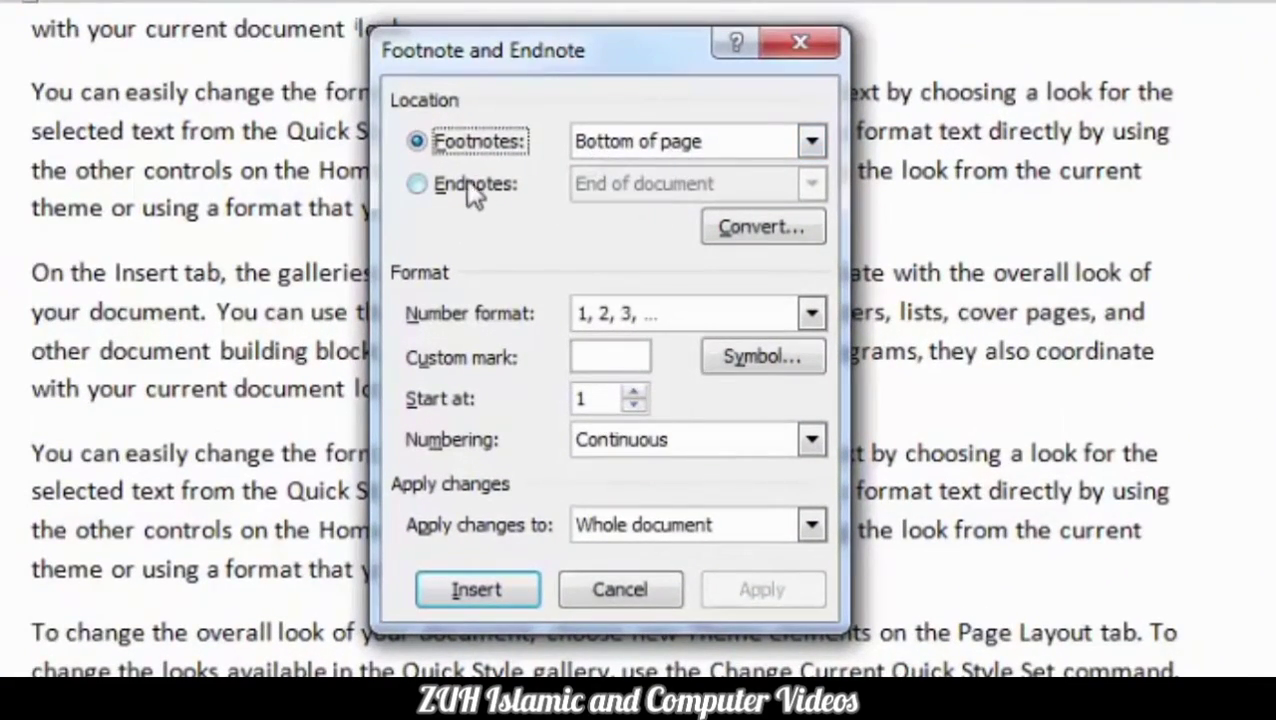
{"action": "left_click", "coordinate": [512, 217]}
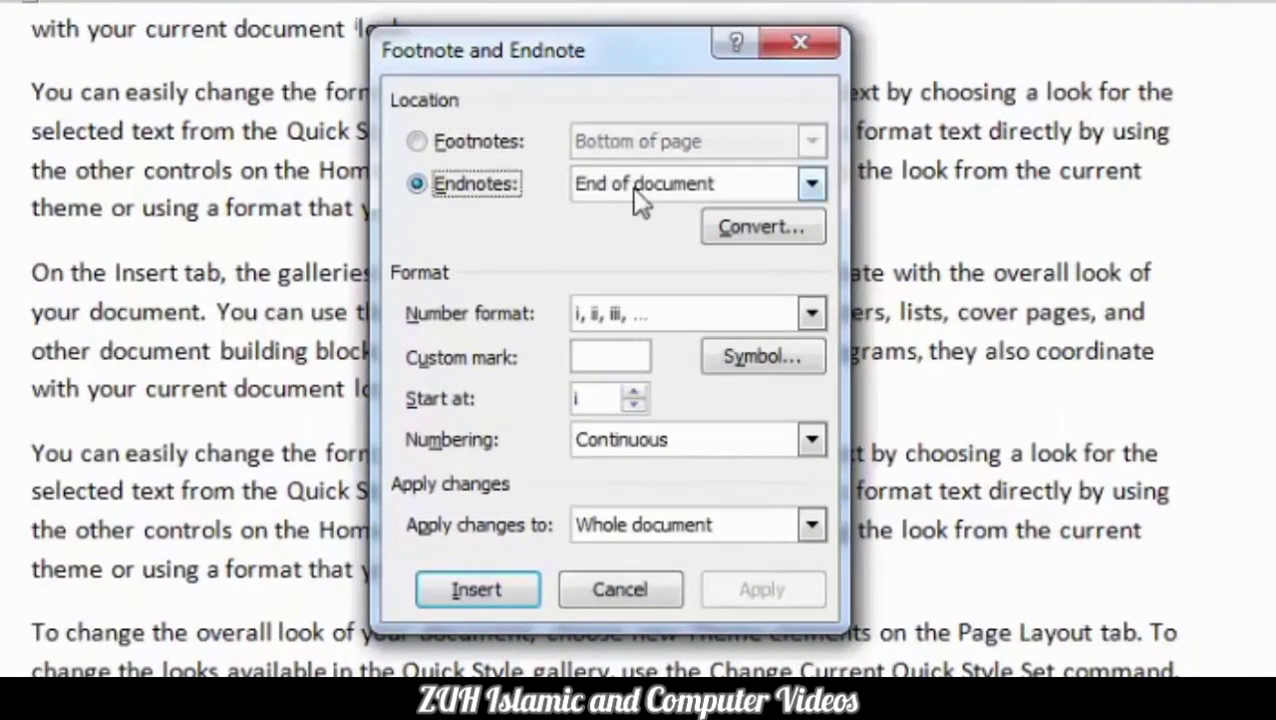
{"action": "left_click", "coordinate": [436, 141]}
{"action": "left_click", "coordinate": [811, 142]}
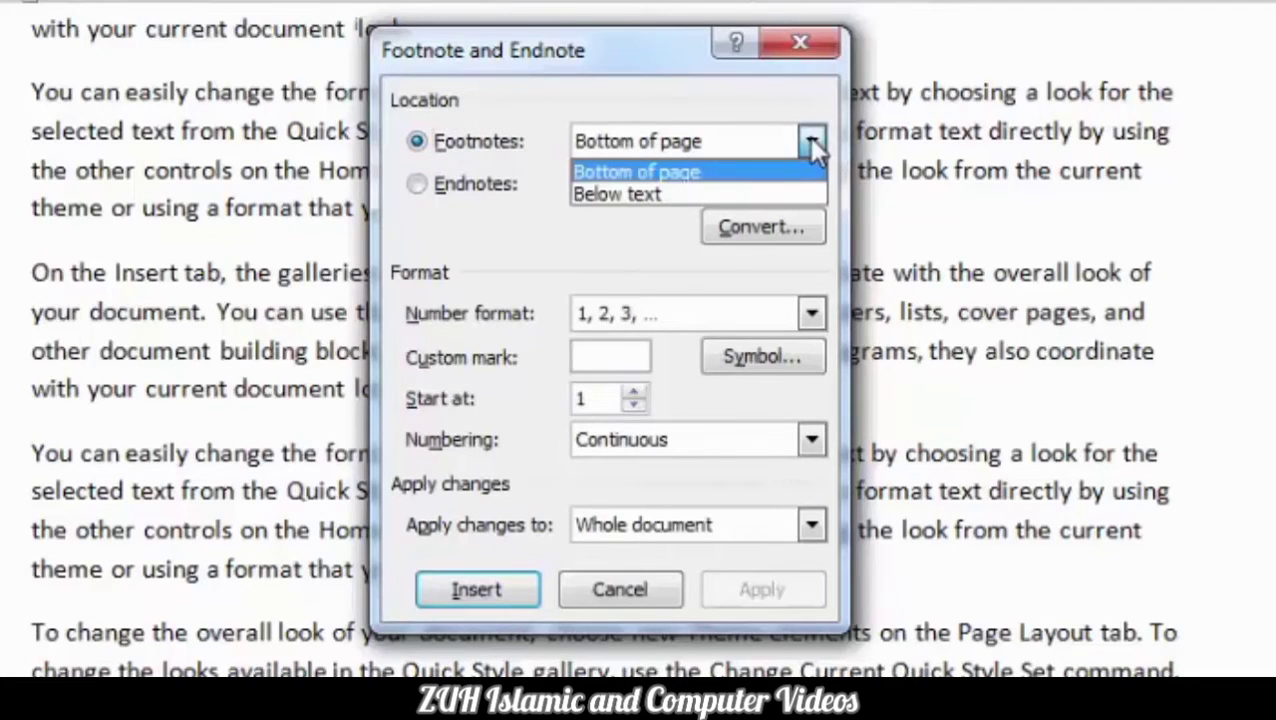
{"action": "left_click", "coordinate": [500, 185]}
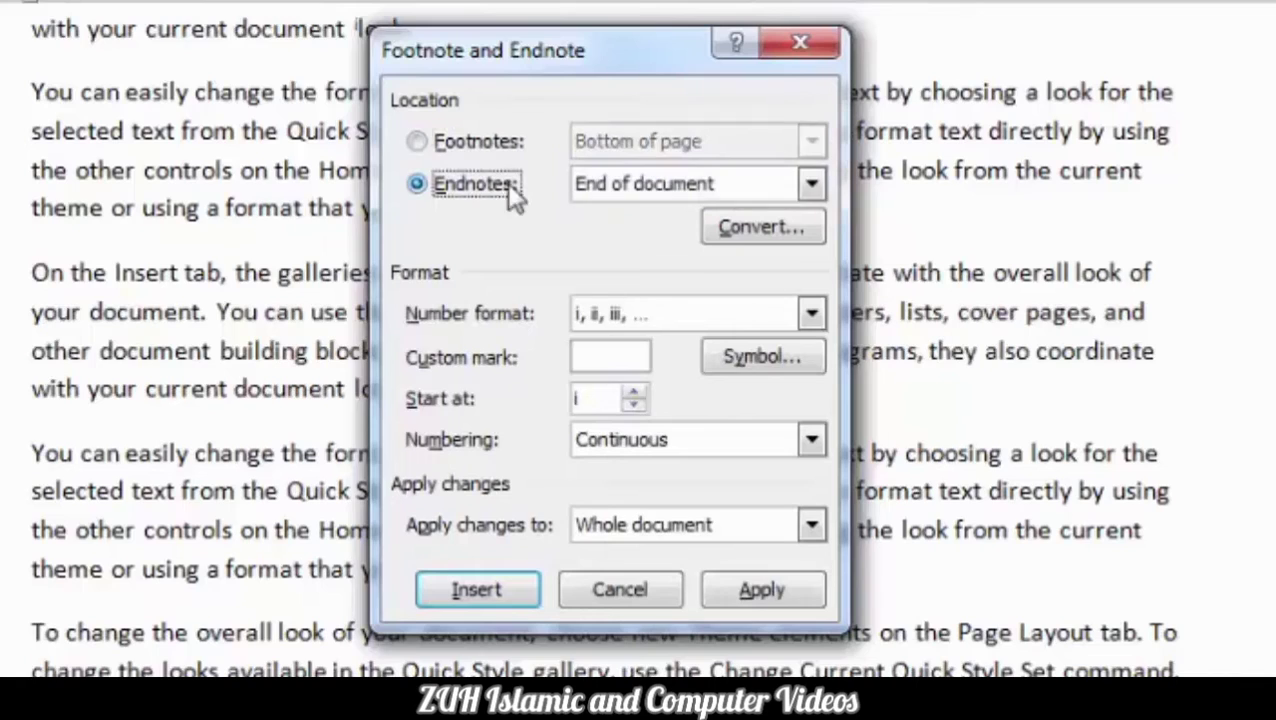
{"action": "left_click", "coordinate": [812, 183]}
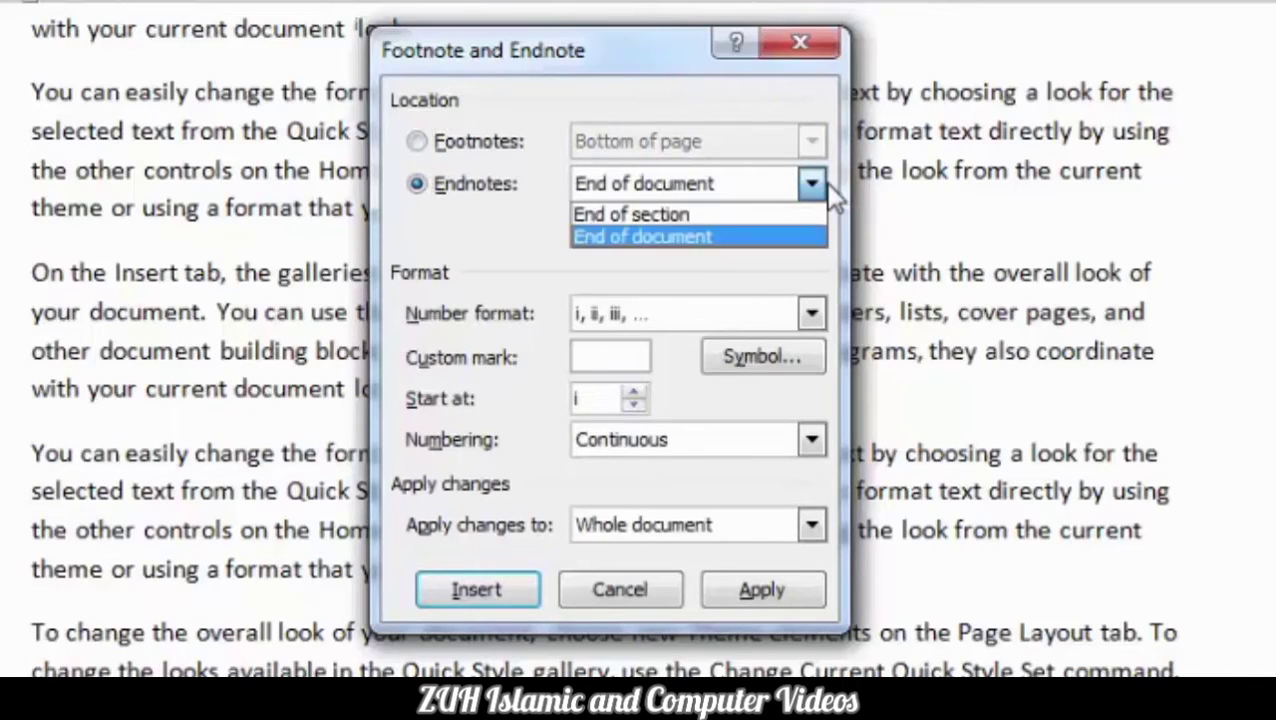
{"action": "left_click", "coordinate": [588, 59]}
Step: Examine the options for converting all footnotes, converting all endnotes or swapping them, and cancel without converting
{"action": "left_click", "coordinate": [760, 229]}
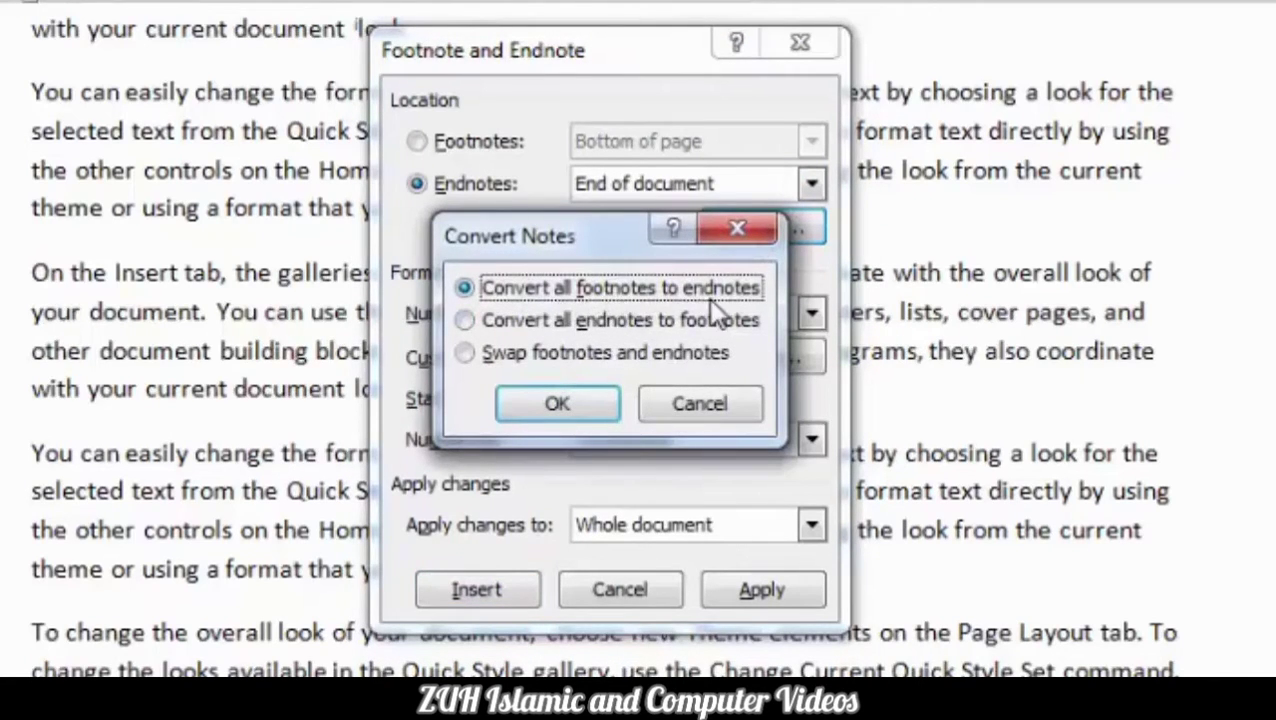
{"action": "left_click", "coordinate": [649, 321]}
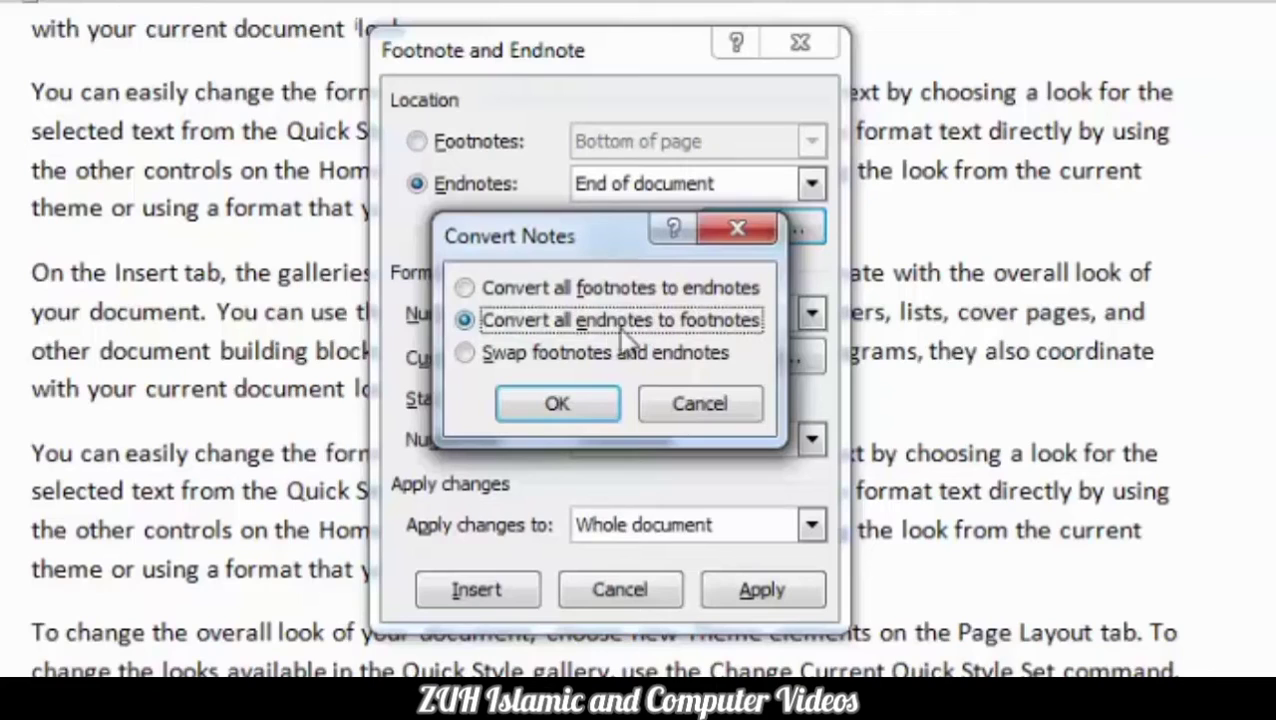
{"action": "left_click", "coordinate": [566, 355]}
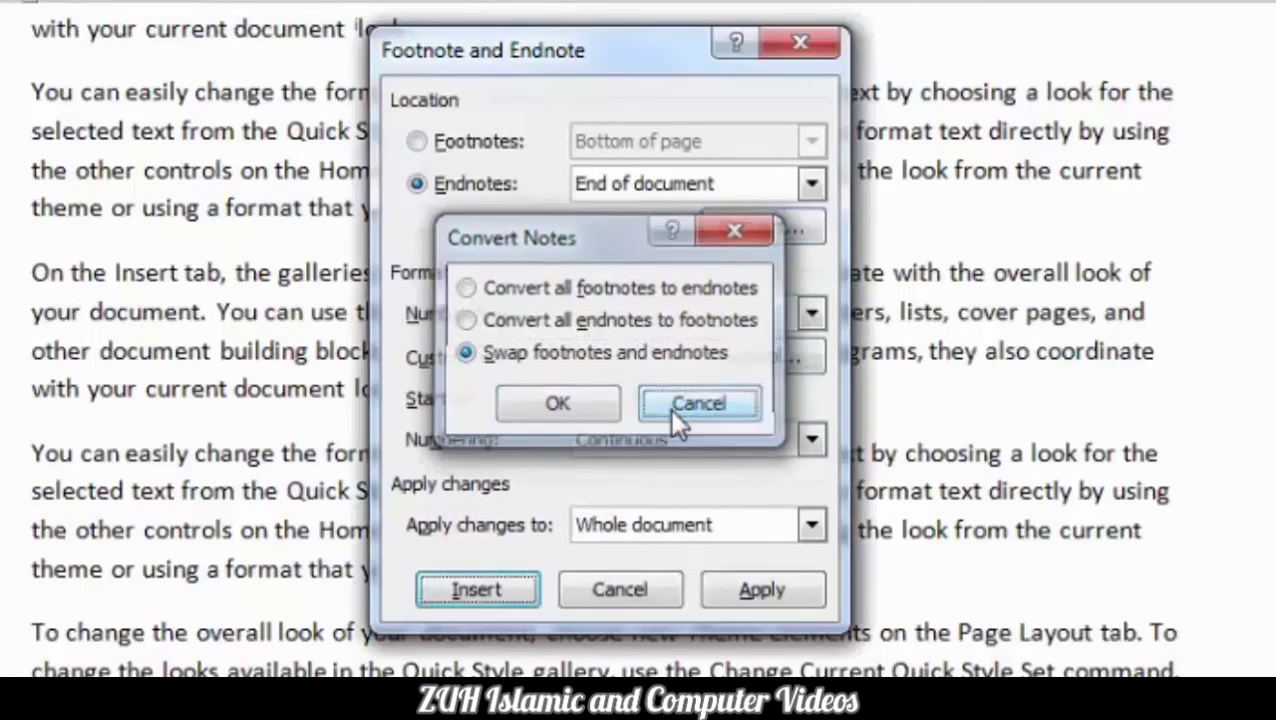
{"action": "left_click", "coordinate": [671, 410]}
Step: Examine the number formats offered for endnotes, switch the settings to footnotes and examine their number formats, keeping 1, 2, 3
{"action": "left_click", "coordinate": [610, 316]}
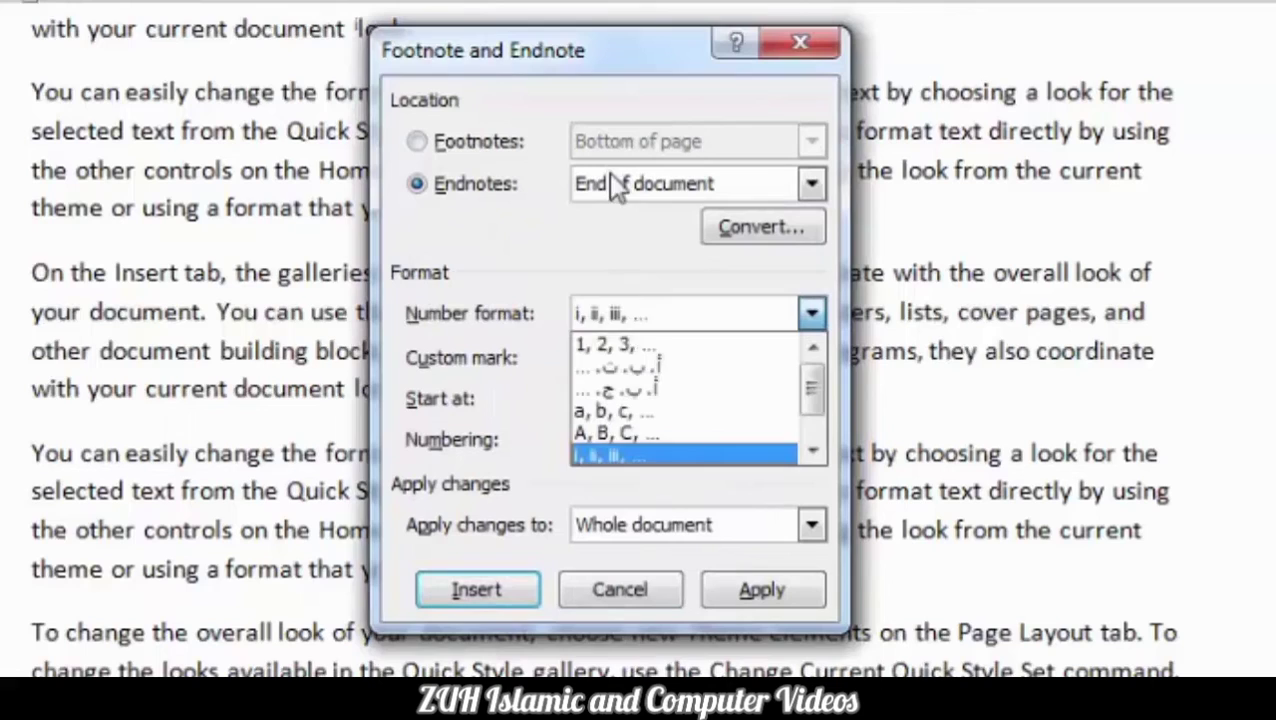
{"action": "left_click", "coordinate": [612, 347]}
{"action": "left_click", "coordinate": [482, 140]}
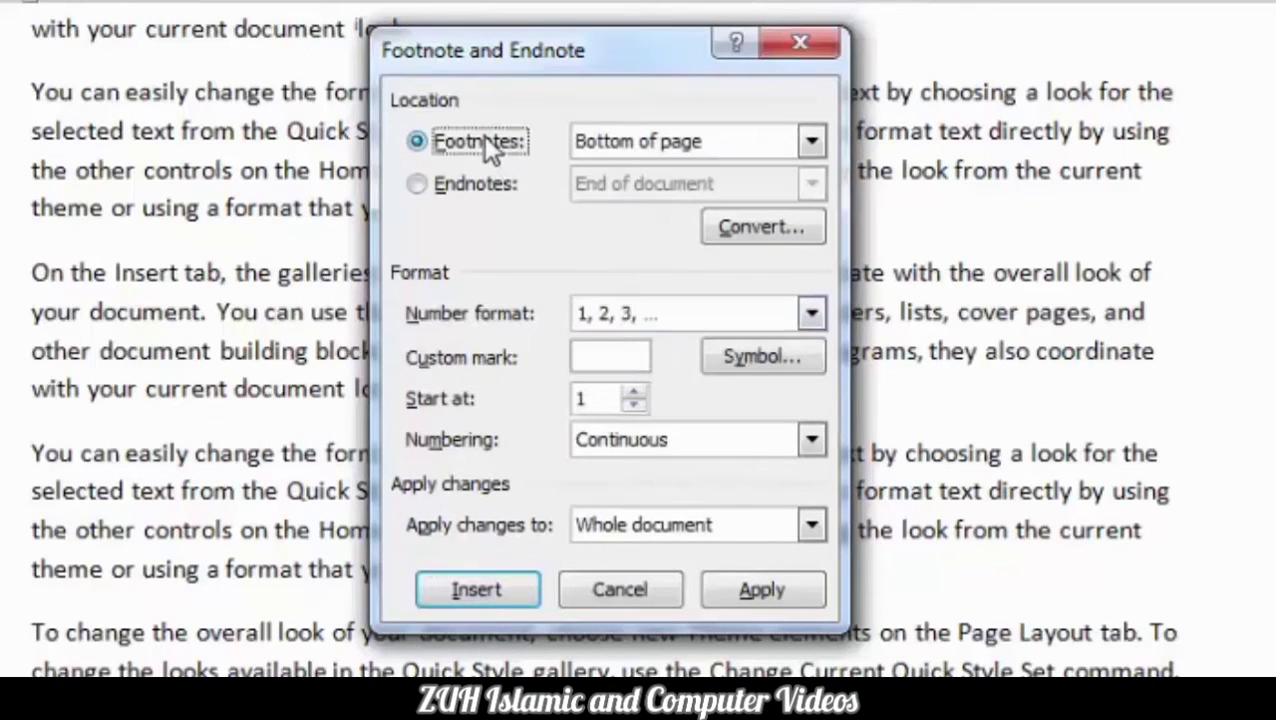
{"action": "left_click", "coordinate": [610, 313]}
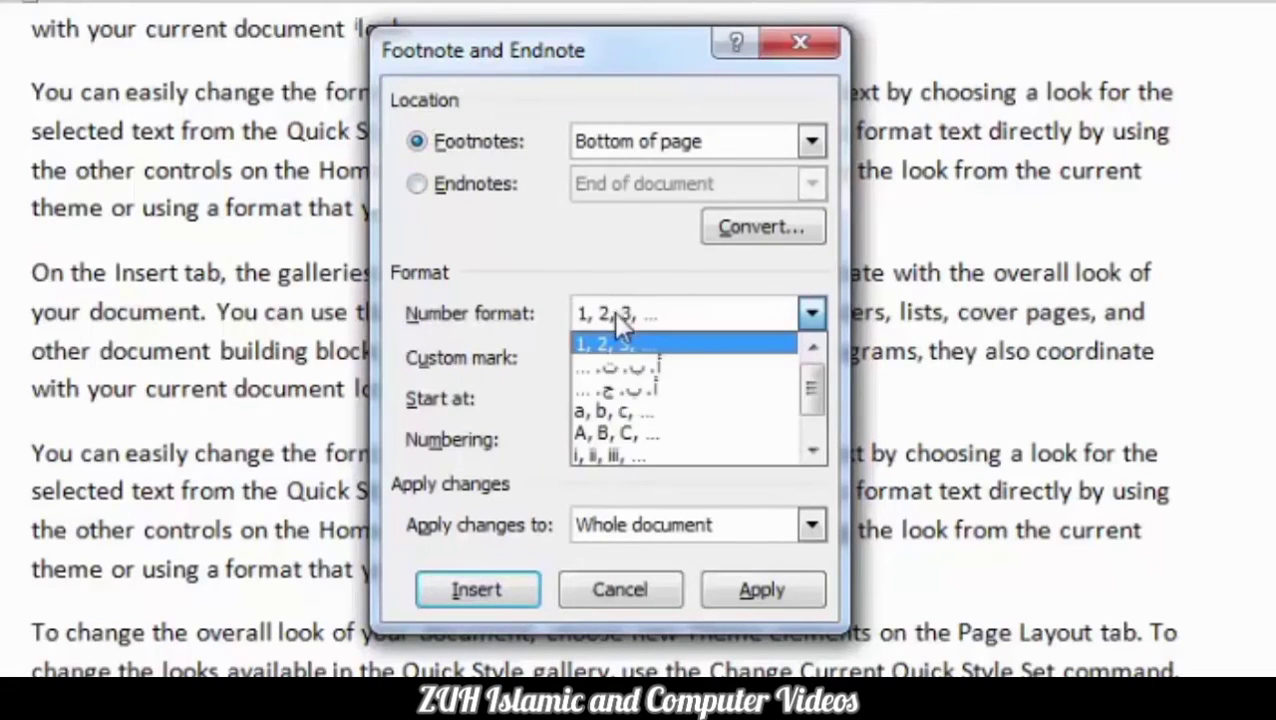
{"action": "left_click", "coordinate": [500, 162]}
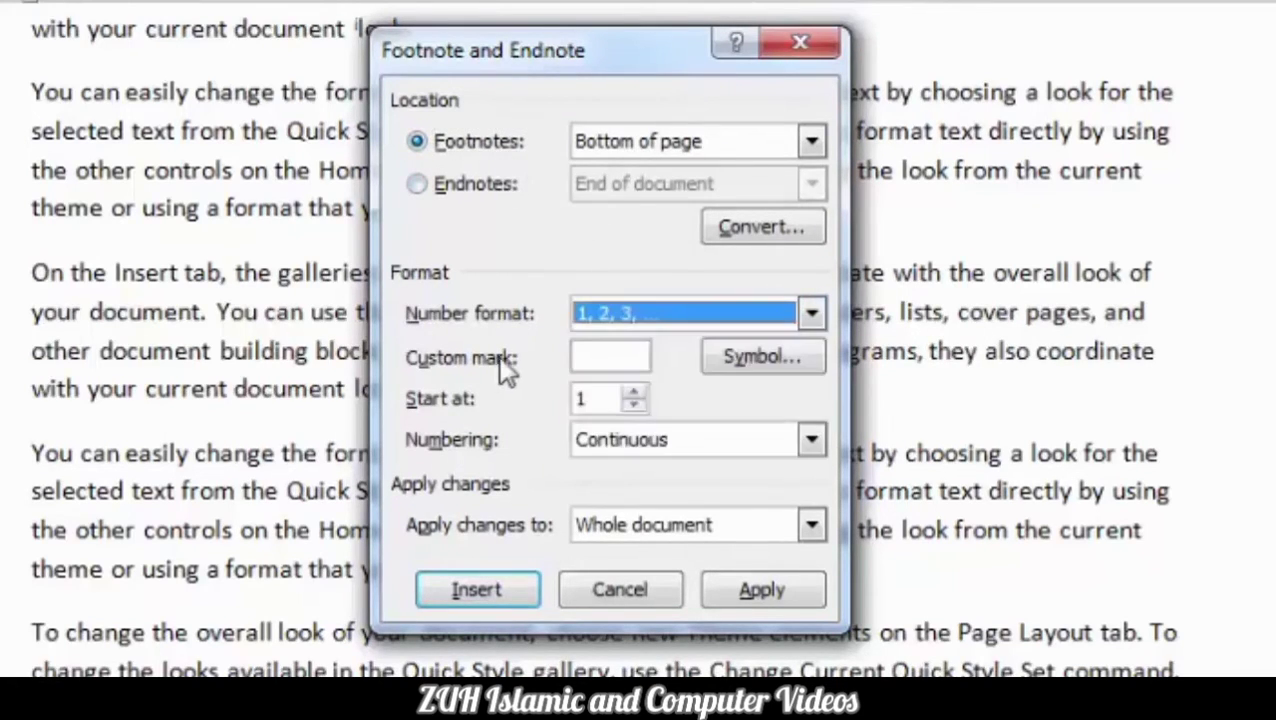
Step: Insert a footnote that uses "means:" as its custom mark
{"action": "left_click", "coordinate": [598, 362]}
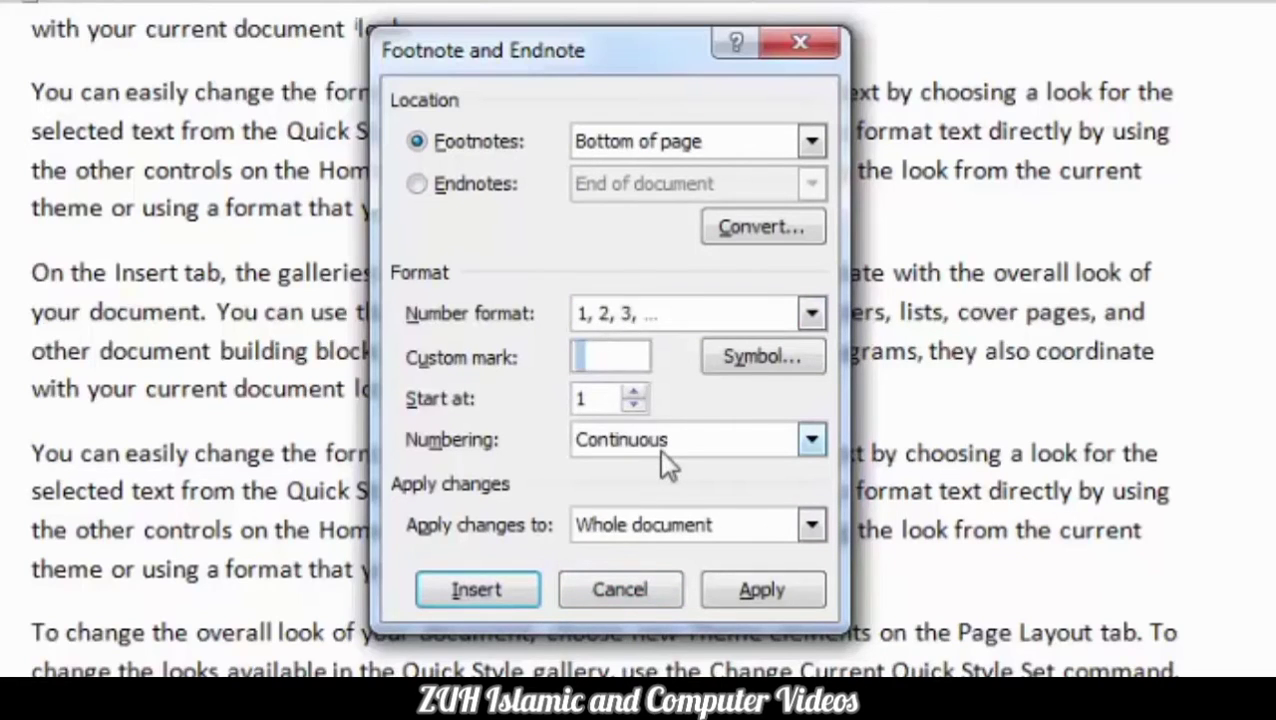
{"action": "type", "text": "menas"}
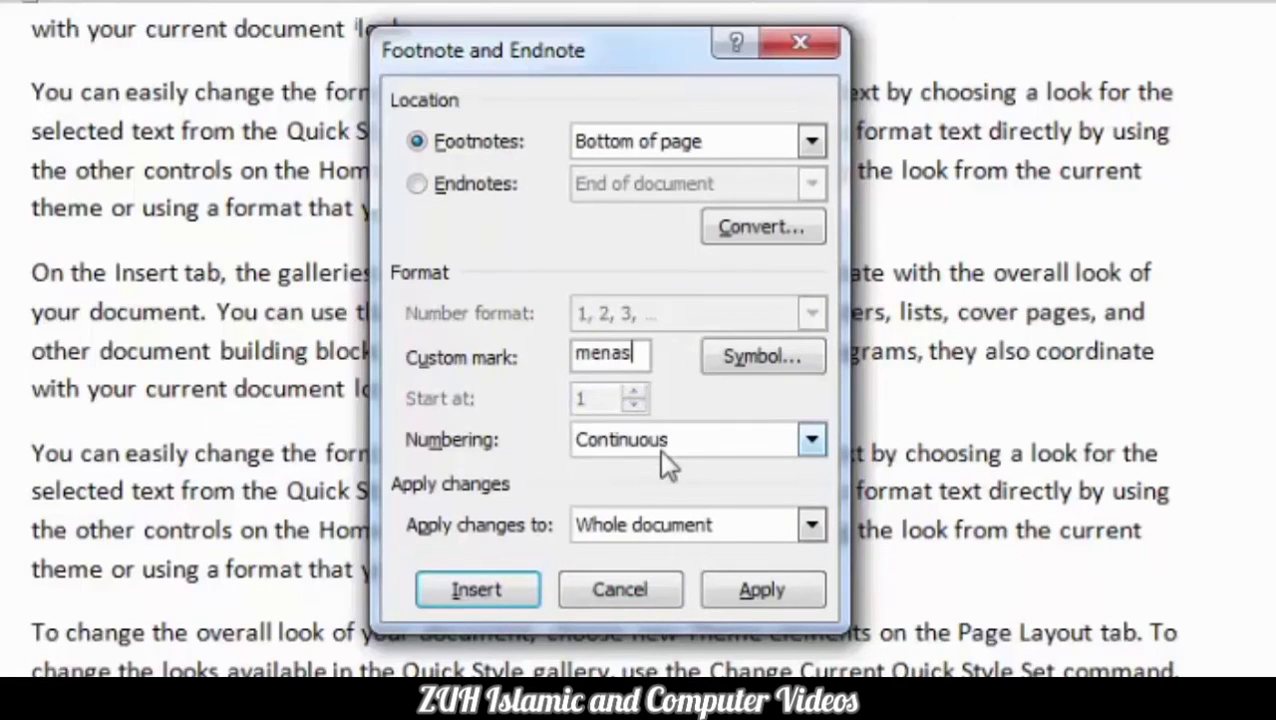
{"action": "key", "text": "BackSpace"}
{"action": "key", "text": "BackSpace"}
{"action": "key", "text": "BackSpace"}
{"action": "type", "text": "ans:"}
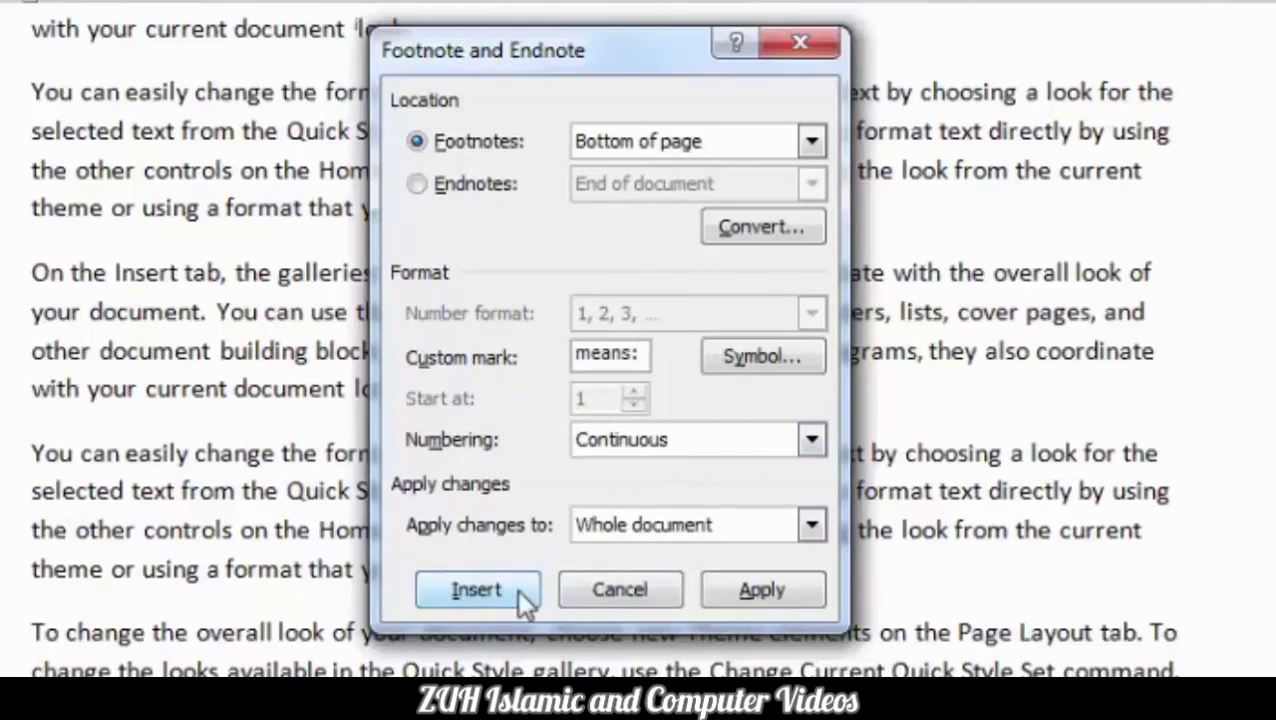
{"action": "left_click", "coordinate": [517, 589]}
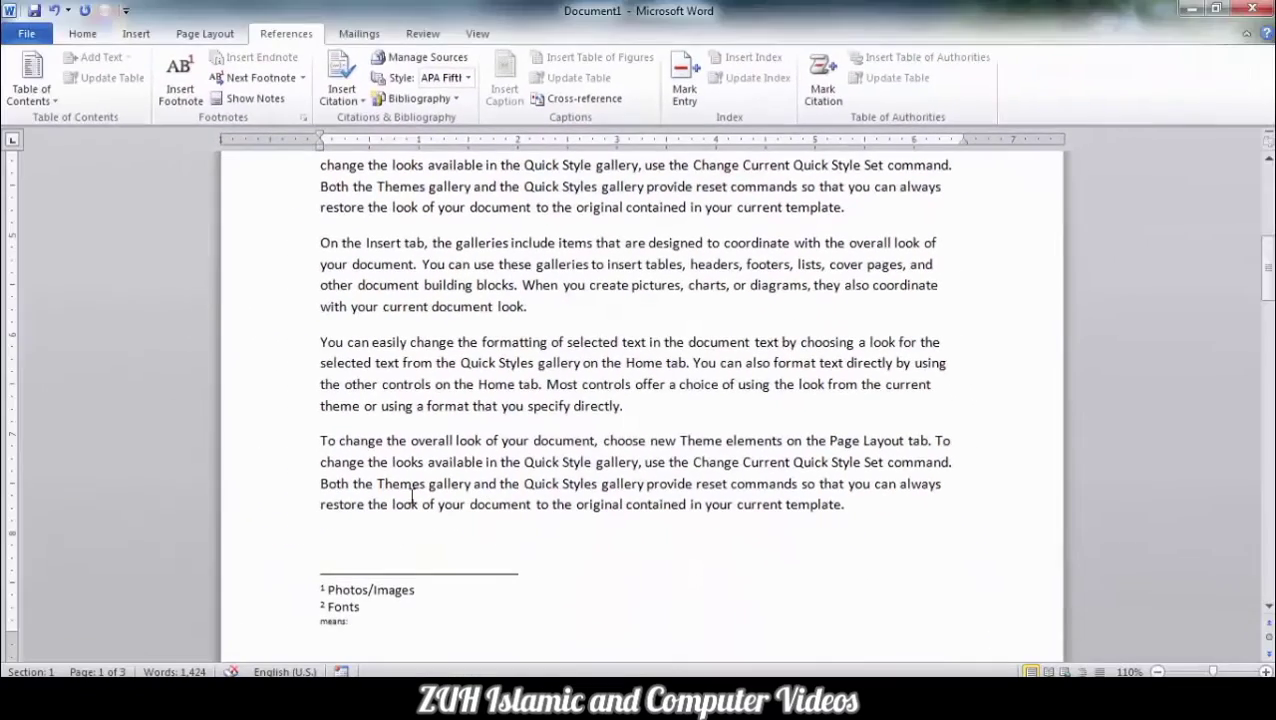
Step: Enter "asfjfjfj" as the text of the "means:" footnote, and go to its reference in the body to preview the note
{"action": "type", "text": "asfjfjfj"}
{"action": "left_click", "coordinate": [237, 101]}
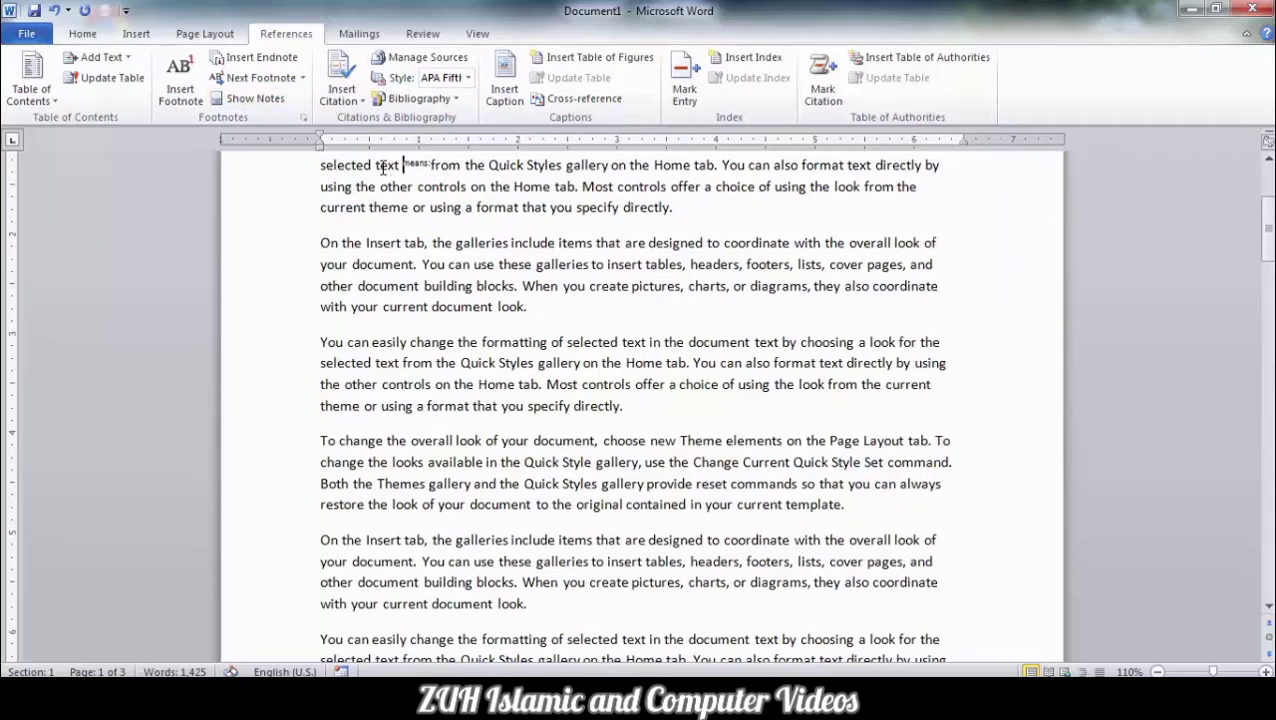
{"action": "mouse_move", "coordinate": [414, 165]}
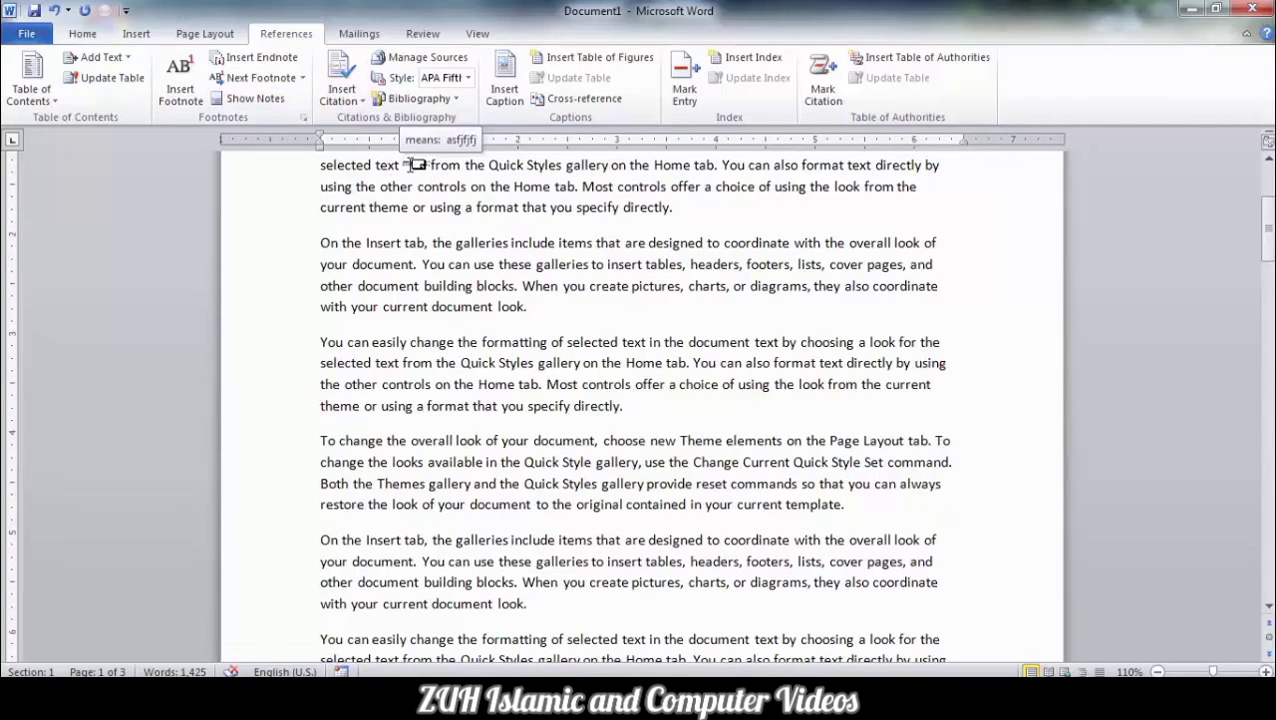
Step: Insert a footnote before the "means:" reference with the ♣ symbol as its custom mark and the text "this", and return to its reference
{"action": "left_click", "coordinate": [303, 118]}
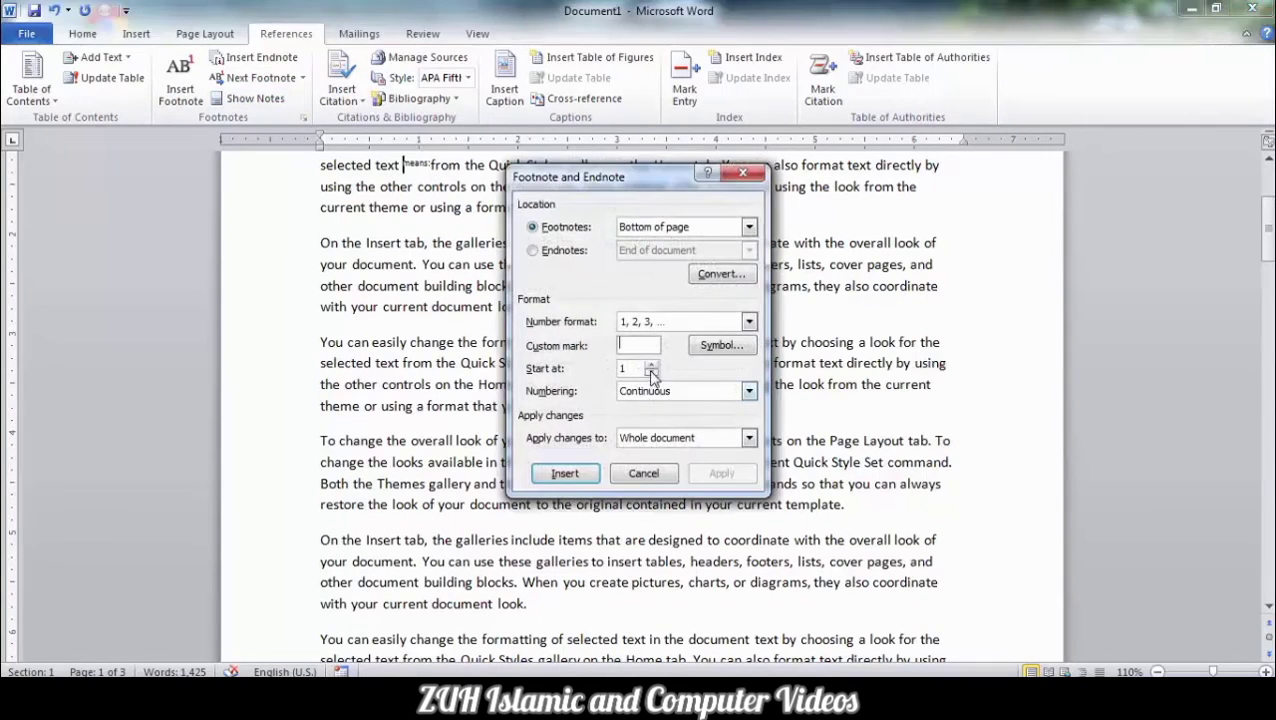
{"action": "left_click", "coordinate": [707, 346]}
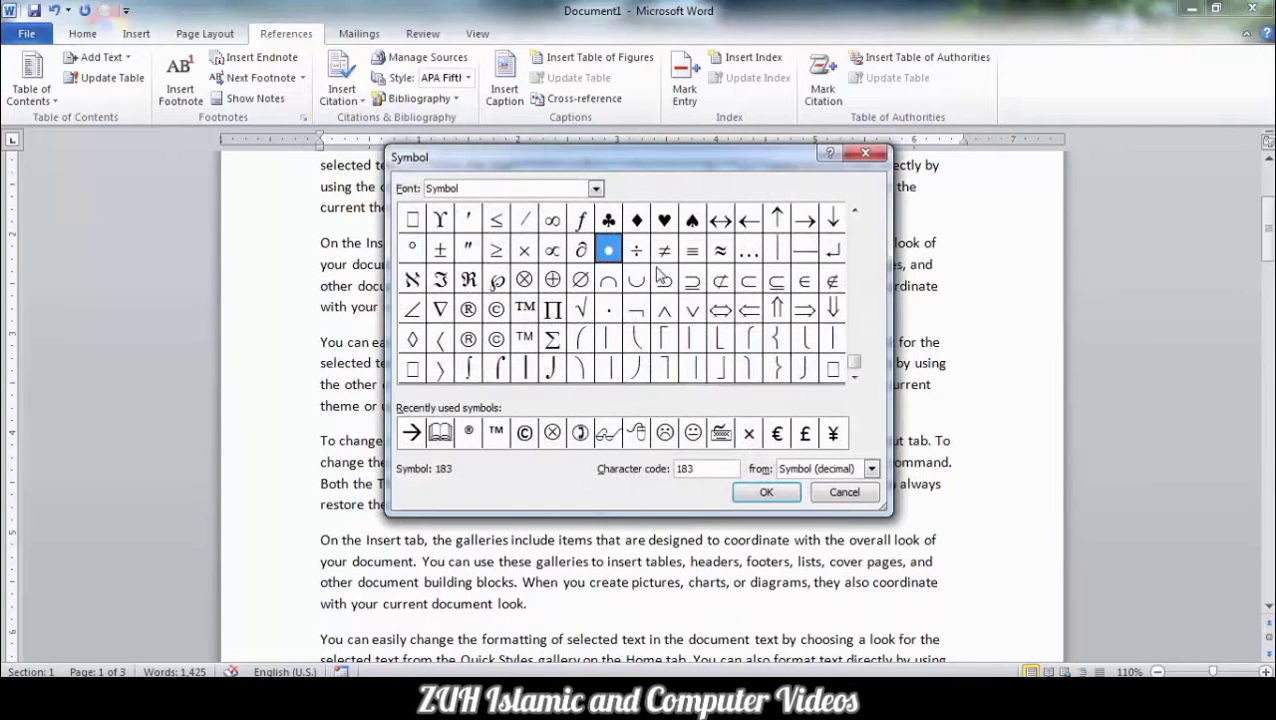
{"action": "left_click", "coordinate": [618, 222]}
{"action": "left_click", "coordinate": [766, 492]}
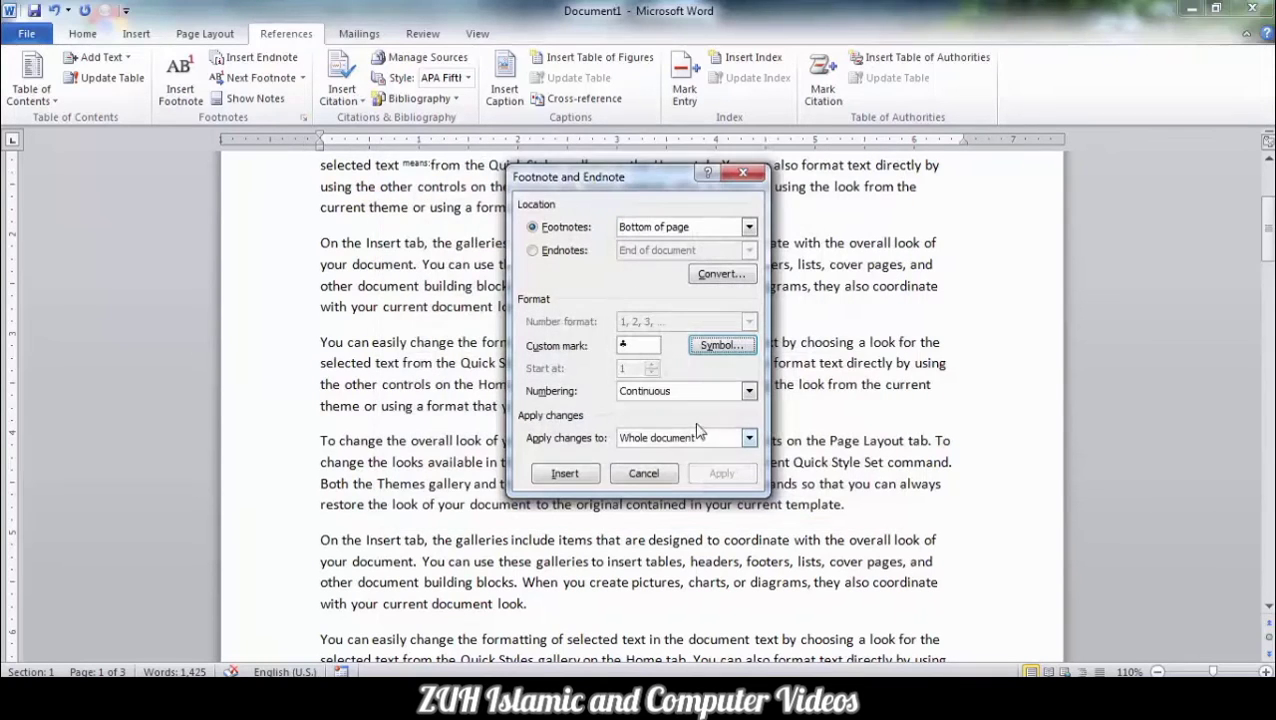
{"action": "left_click", "coordinate": [585, 476]}
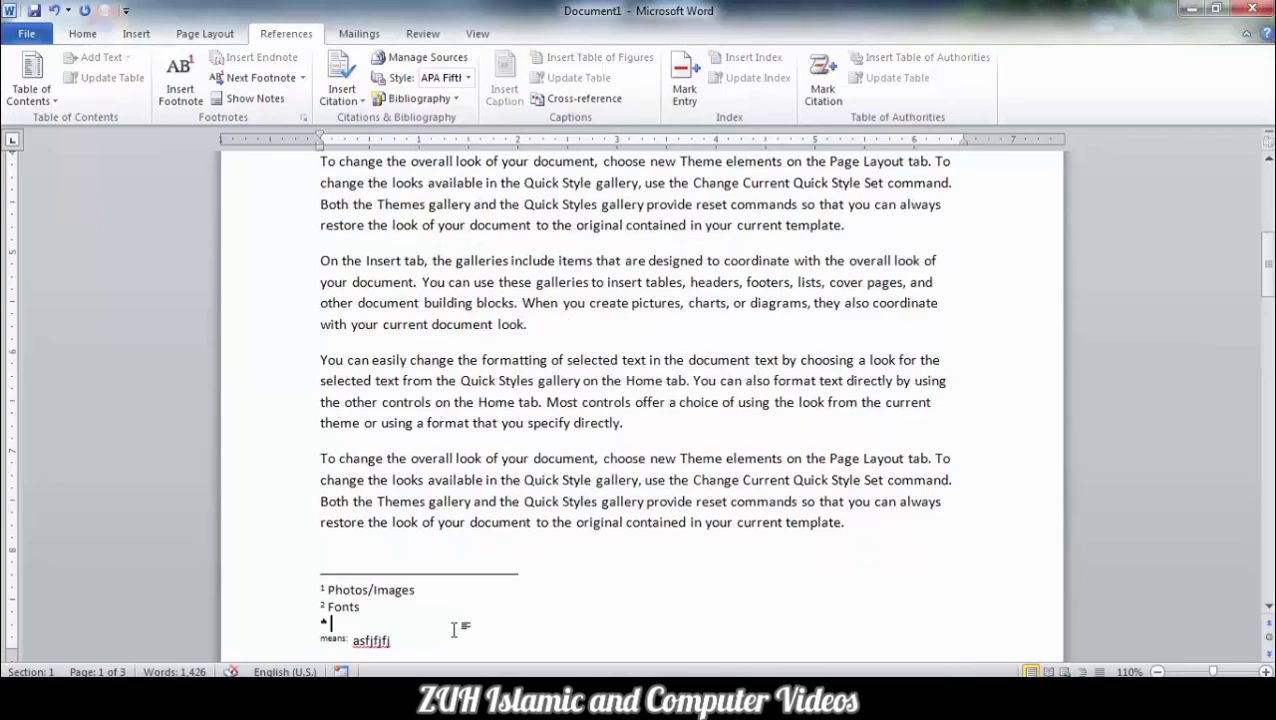
{"action": "type", "text": "this"}
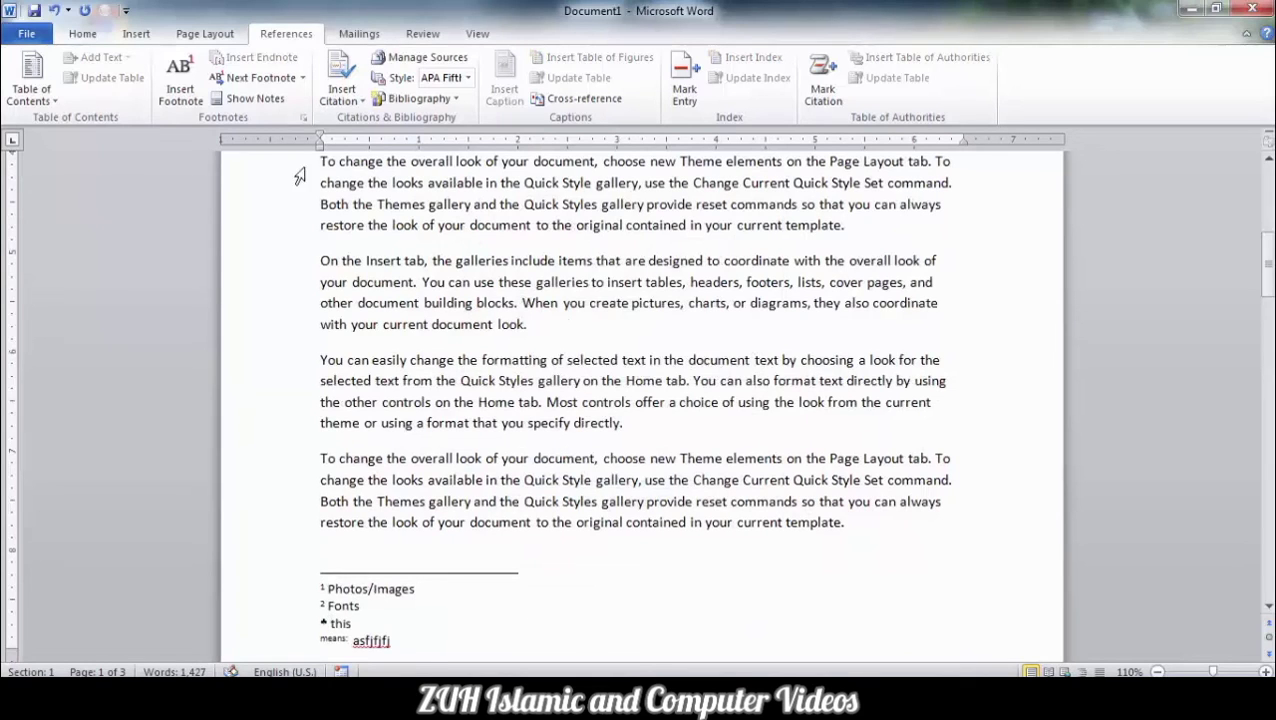
{"action": "left_click", "coordinate": [255, 99]}
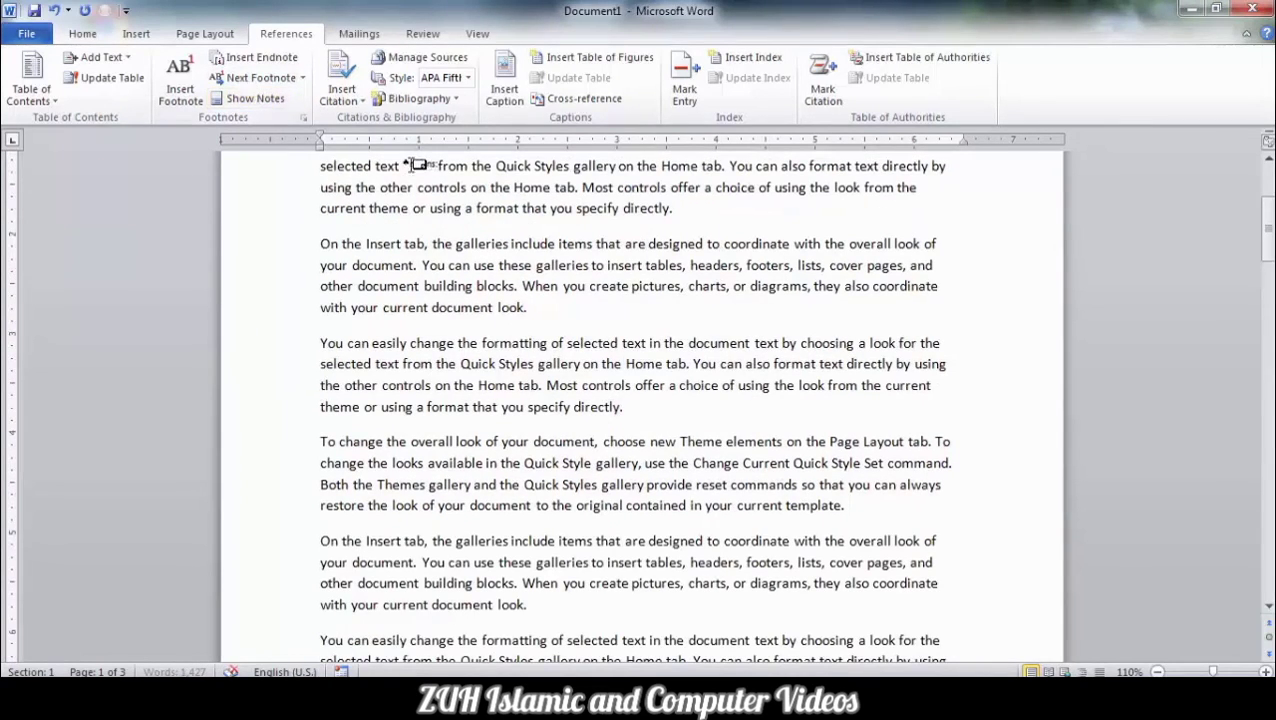
Step: Try a footnote starting number of 2, and examine the Continuous, Restart each section and Restart each page numbering options
{"action": "left_click", "coordinate": [303, 118]}
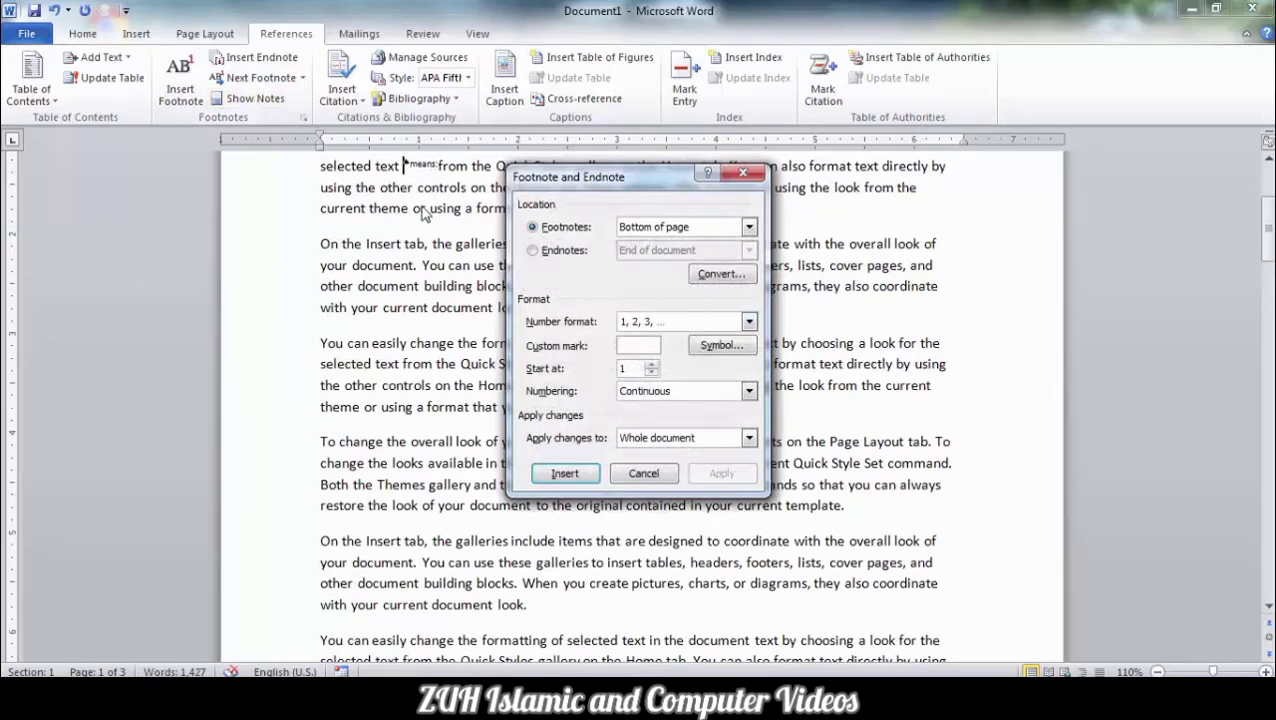
{"action": "left_click", "coordinate": [652, 365]}
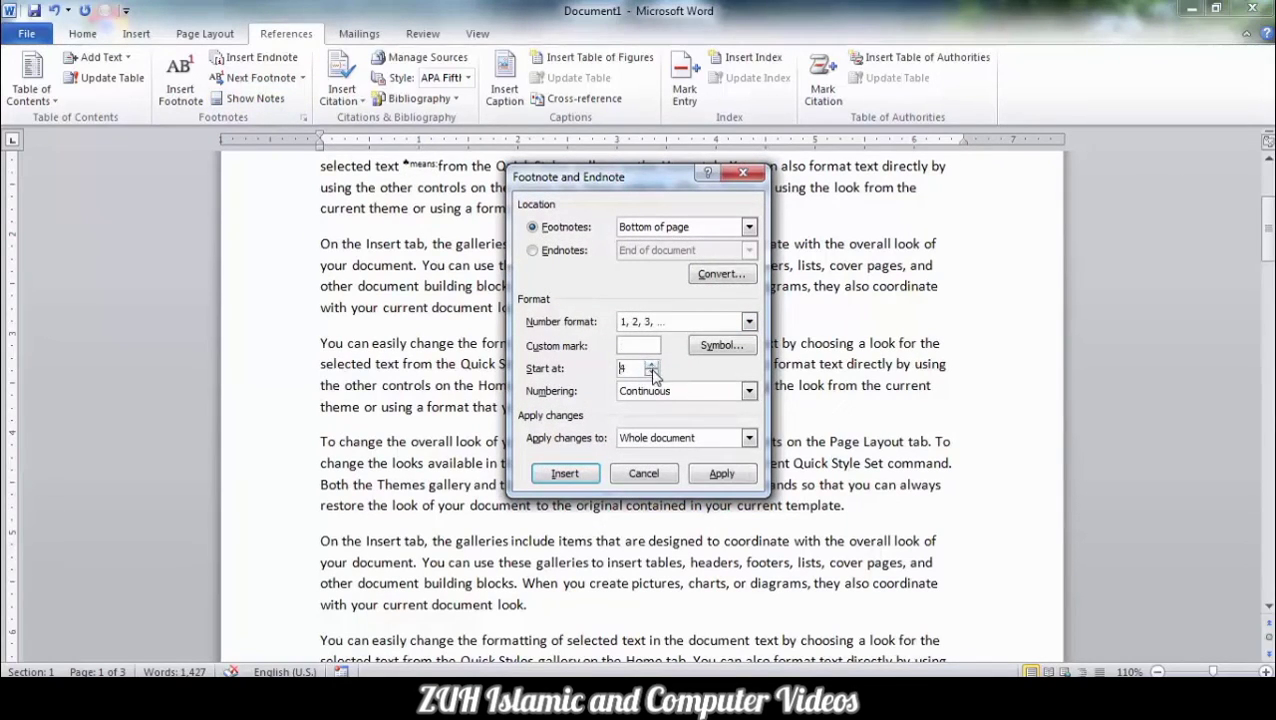
{"action": "left_click", "coordinate": [651, 390]}
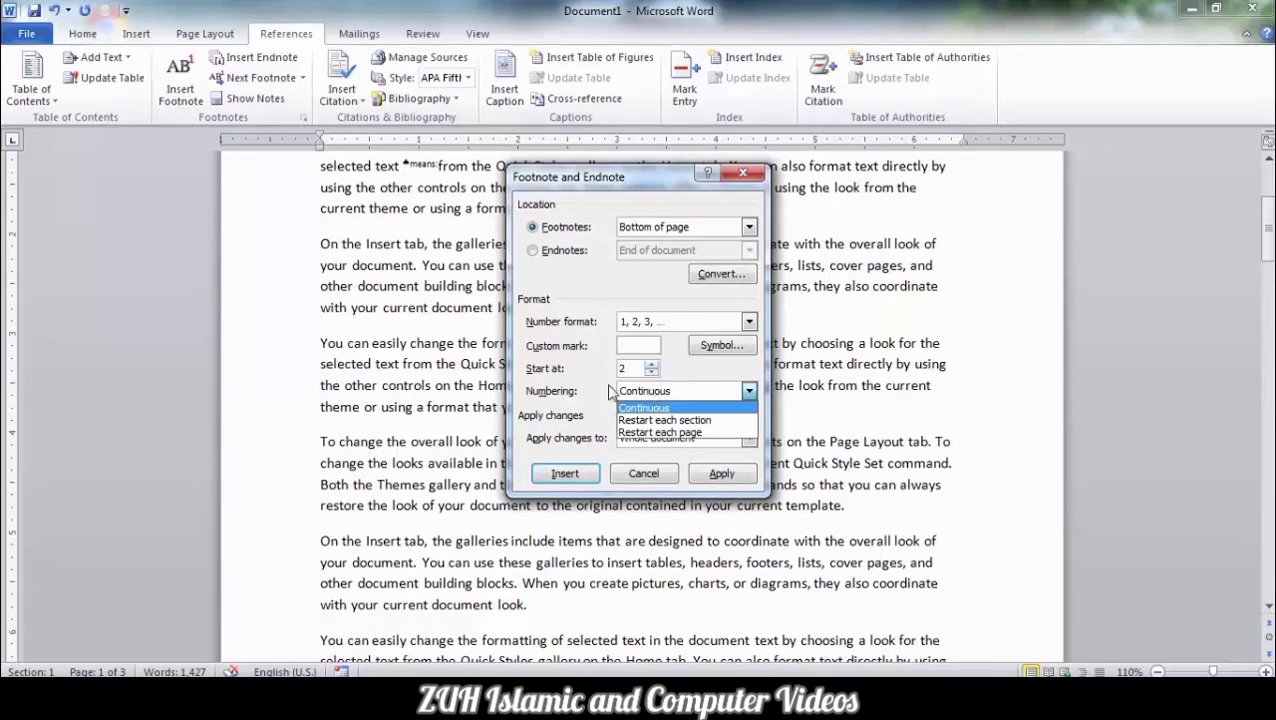
{"action": "left_click", "coordinate": [612, 400]}
{"action": "left_click", "coordinate": [633, 391]}
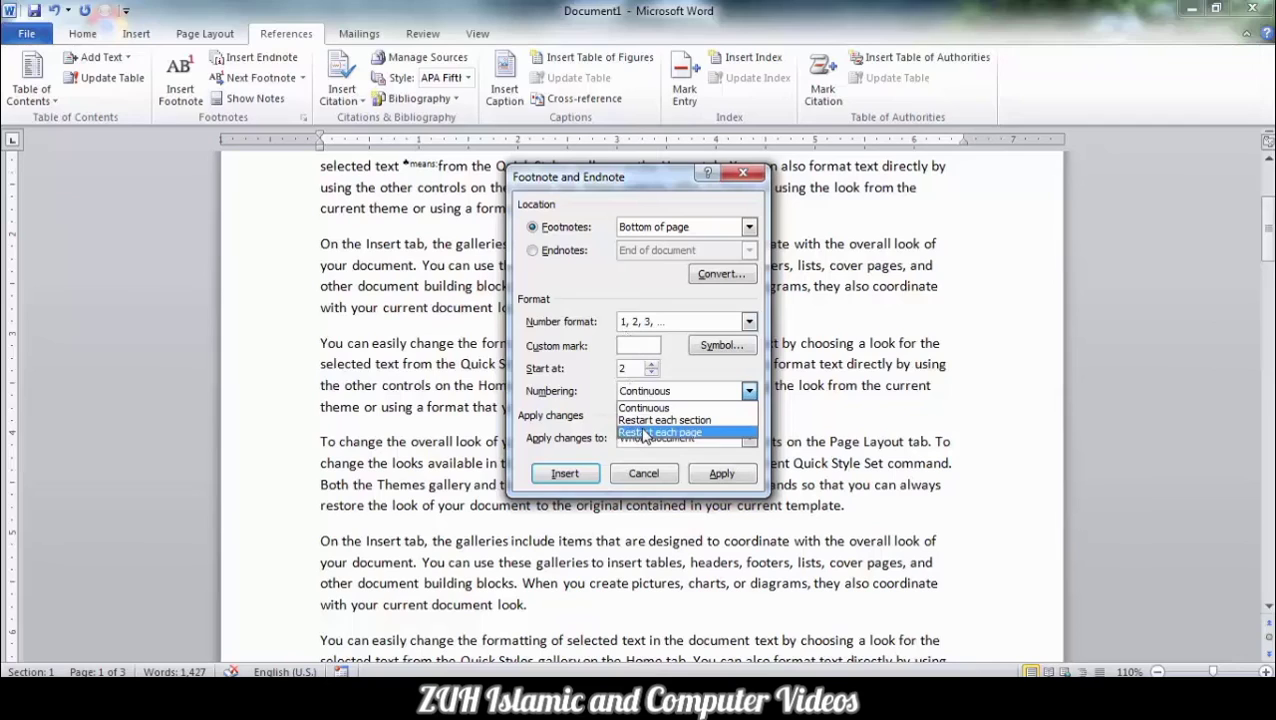
{"action": "left_click", "coordinate": [572, 394]}
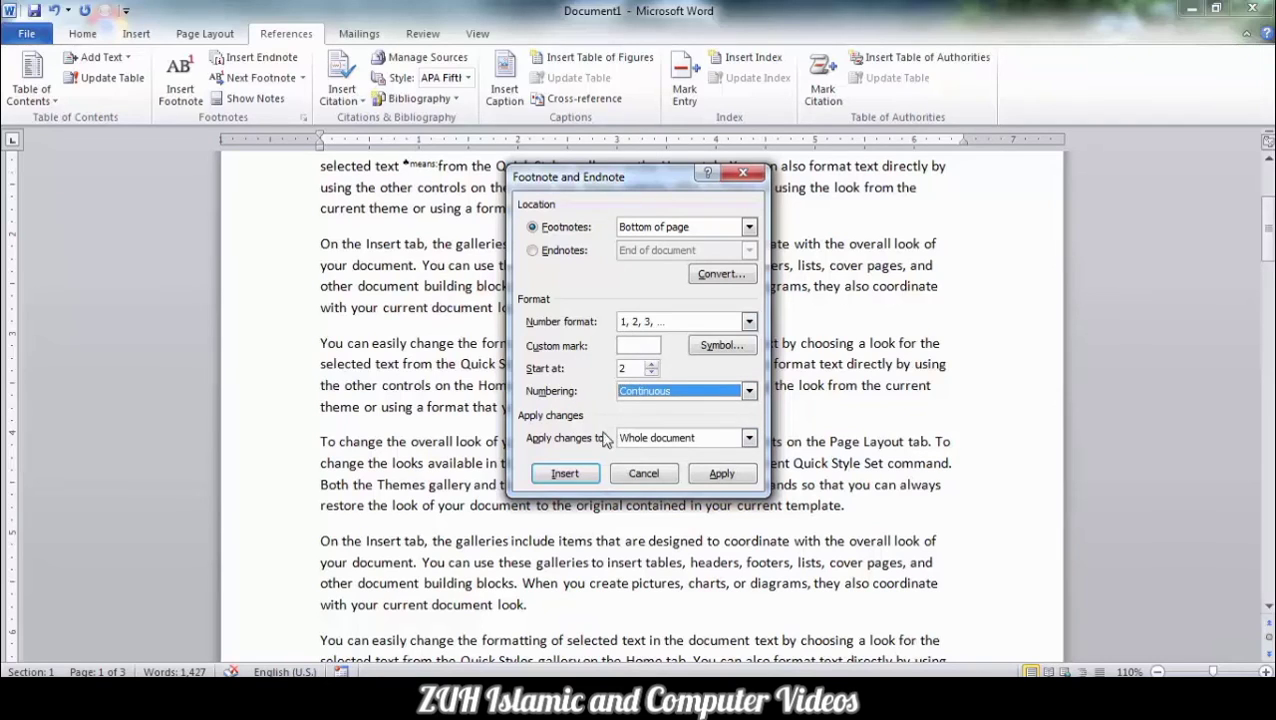
Step: Examine which part of the document the note changes can apply to, and close the footnote and endnote settings without applying anything
{"action": "left_click", "coordinate": [648, 440]}
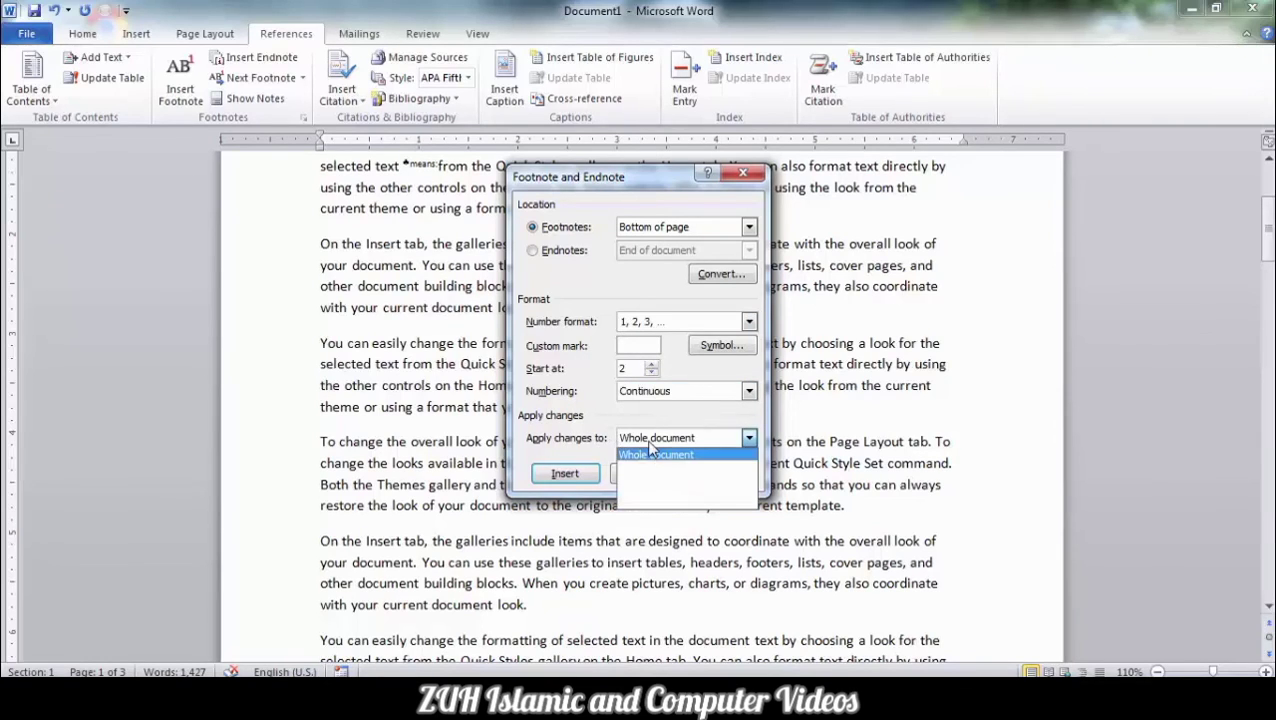
{"action": "left_click", "coordinate": [649, 445]}
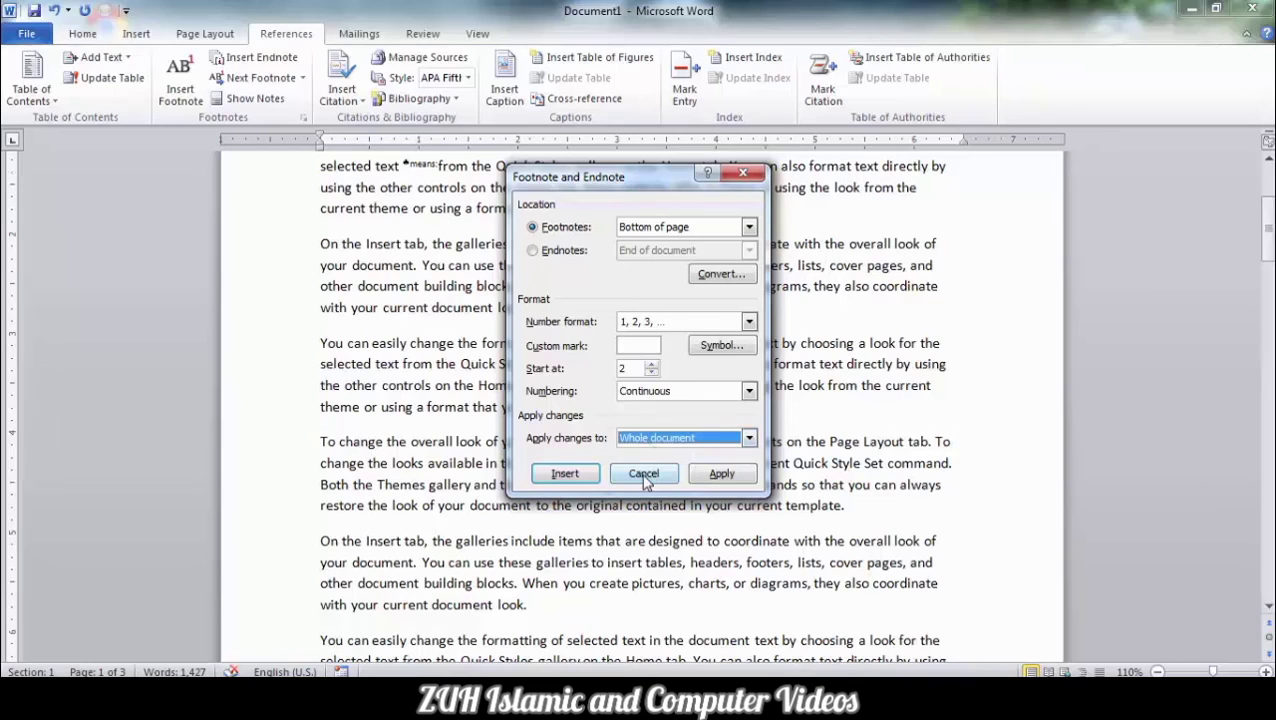
{"action": "left_click", "coordinate": [643, 473]}
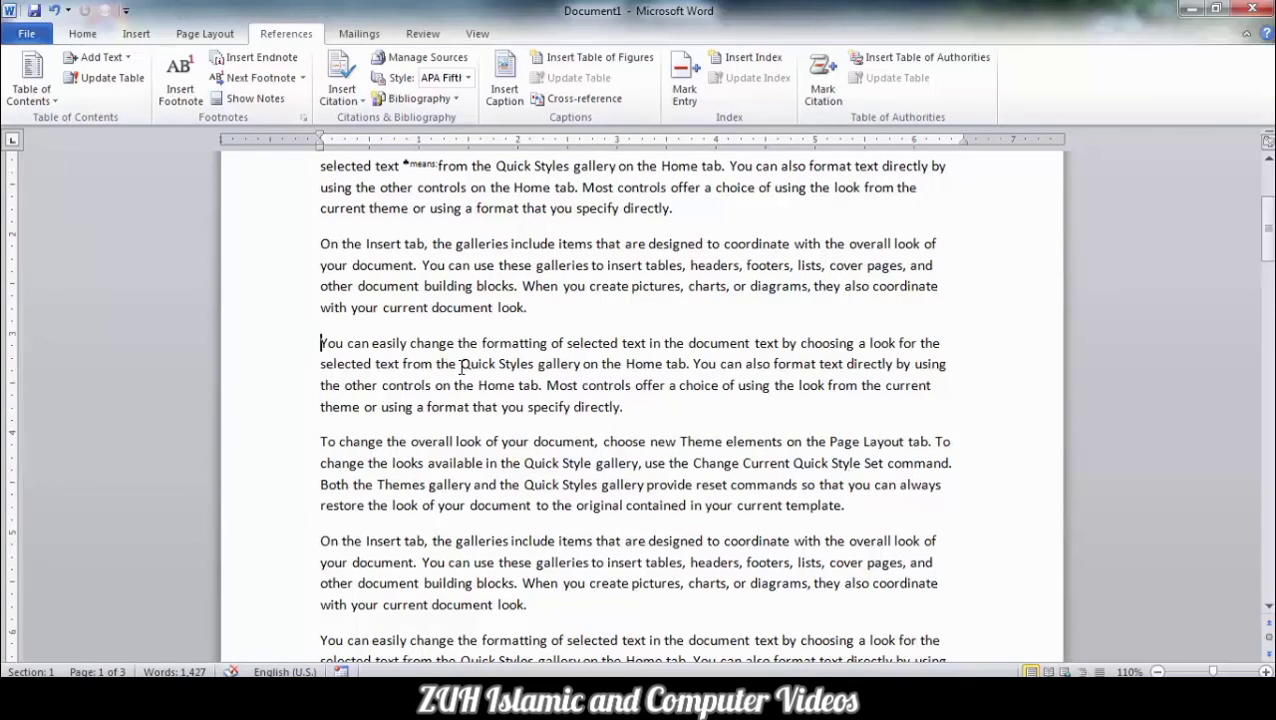
{"action": "left_click", "coordinate": [302, 117]}
{"action": "left_click", "coordinate": [645, 472]}
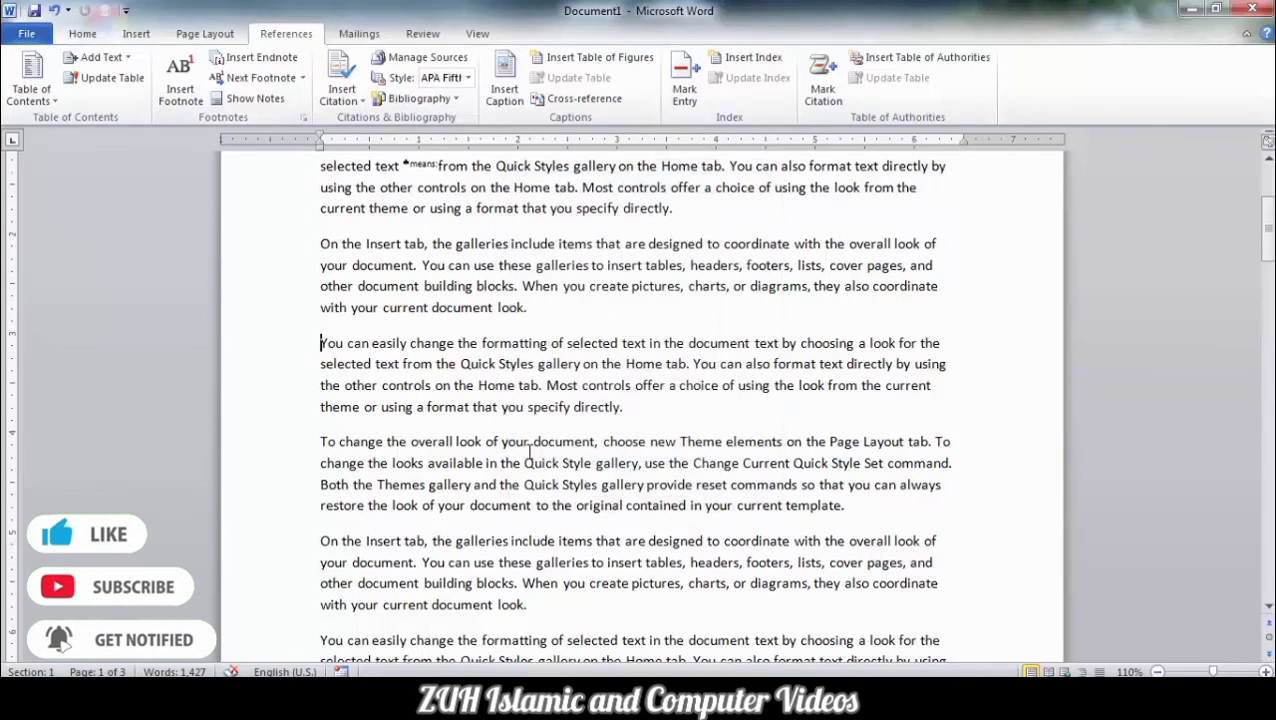